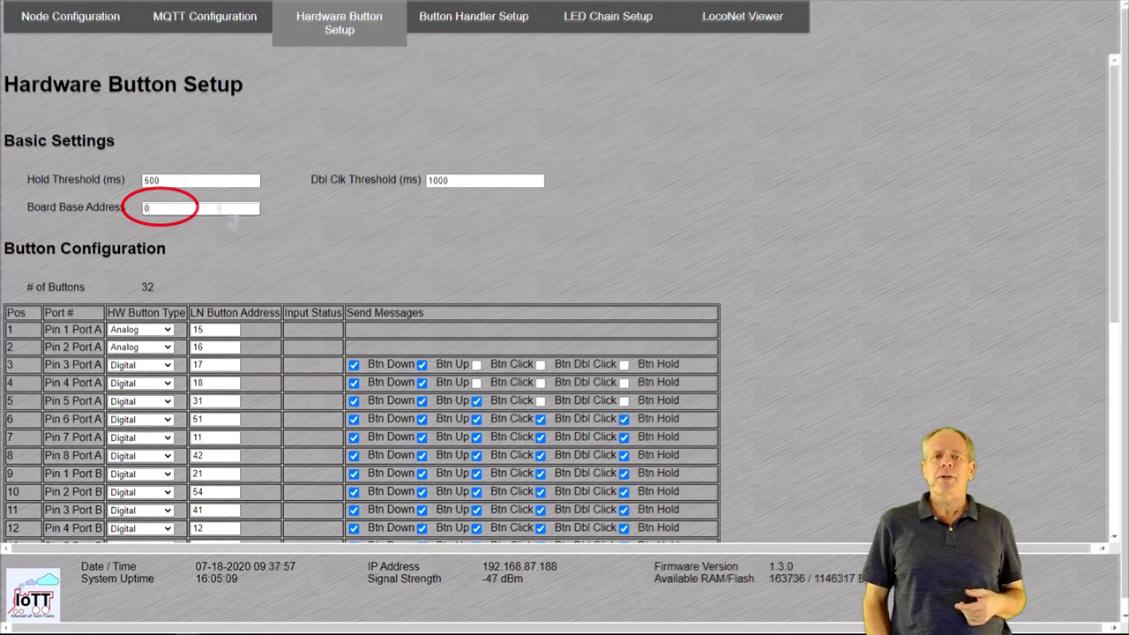
# Step: Set the board base address to 100 and apply it to all button addresses
pyautogui.click(220, 209)
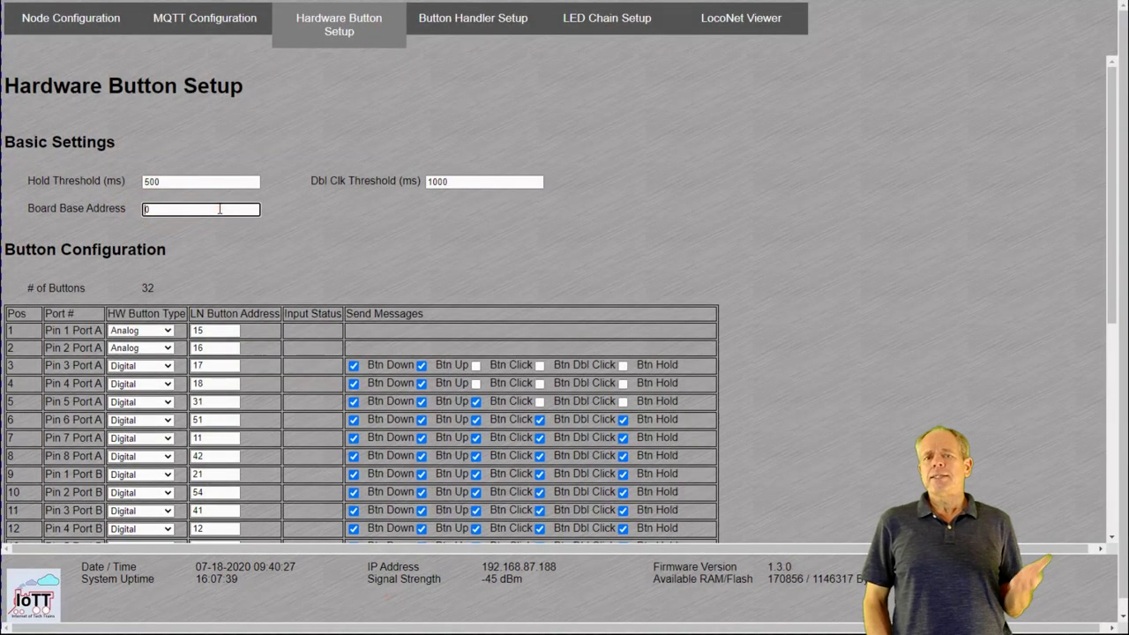
pyautogui.press('BackSpace')
pyautogui.write('10')
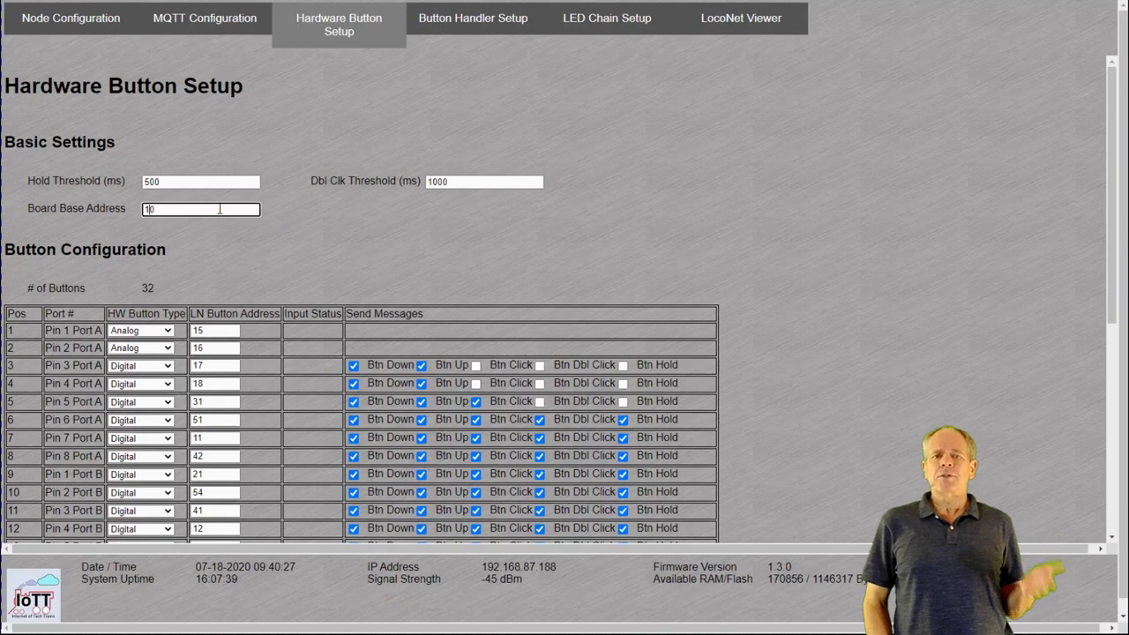
pyautogui.write('0')
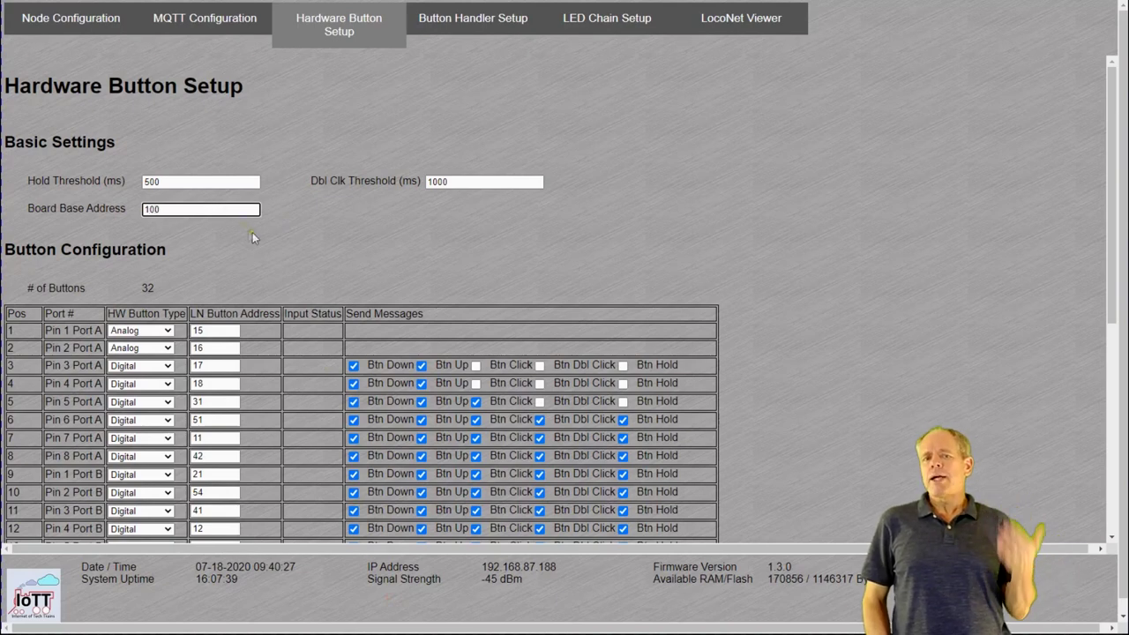
pyautogui.press('Return')
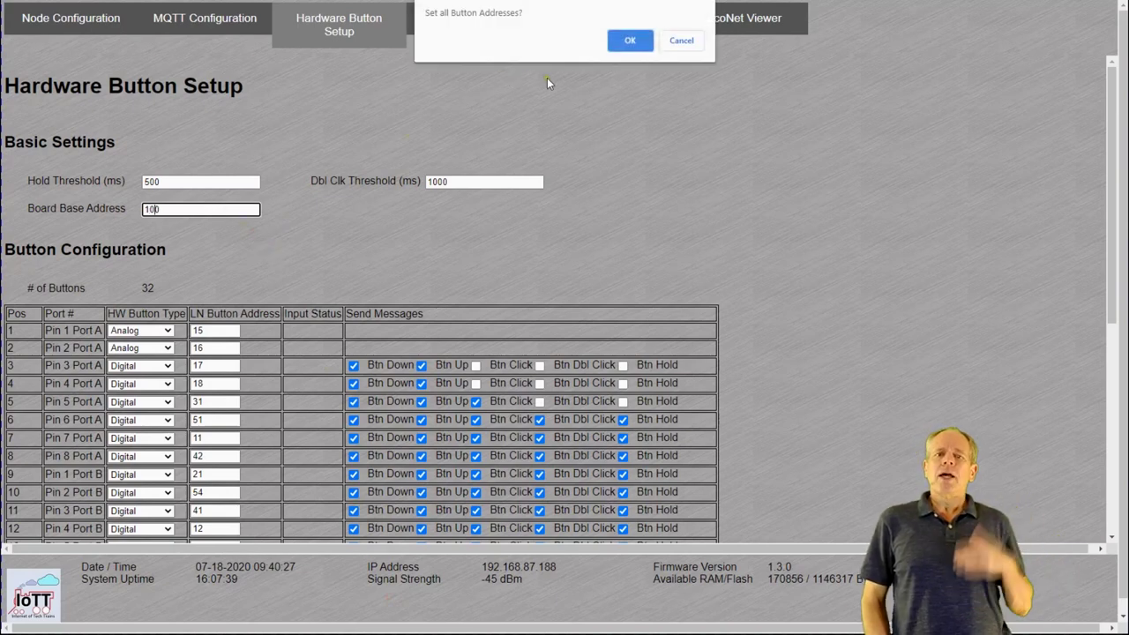
pyautogui.click(630, 40)
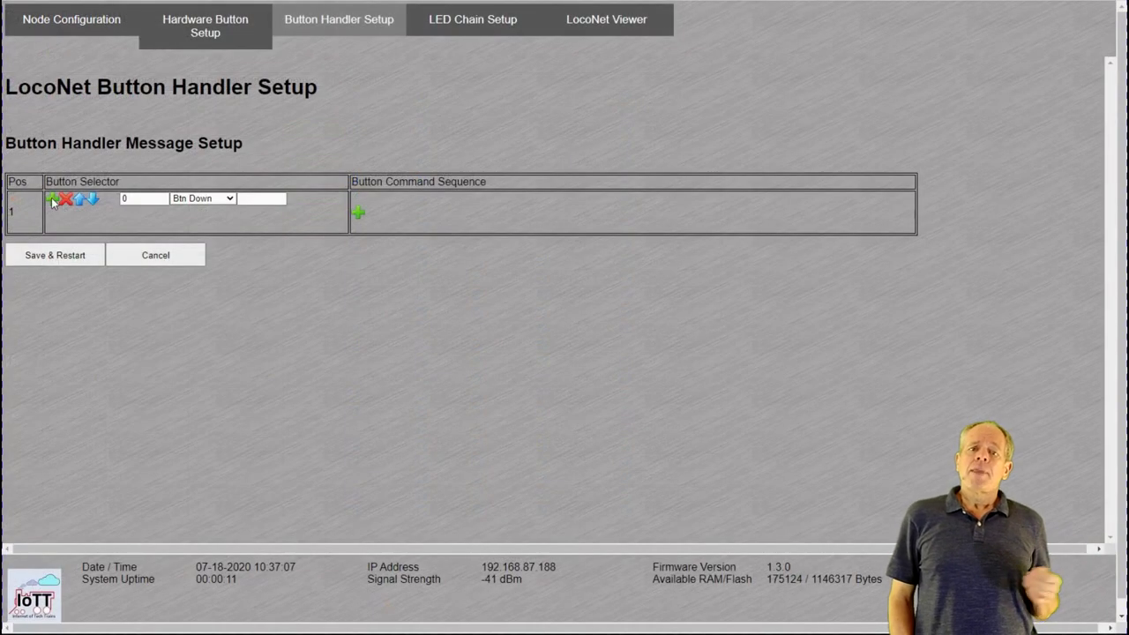
# Step: Add three more button selector rows and assign button addresses 141, 142, 143 and 144 to the four rows in order
pyautogui.click(52, 199)
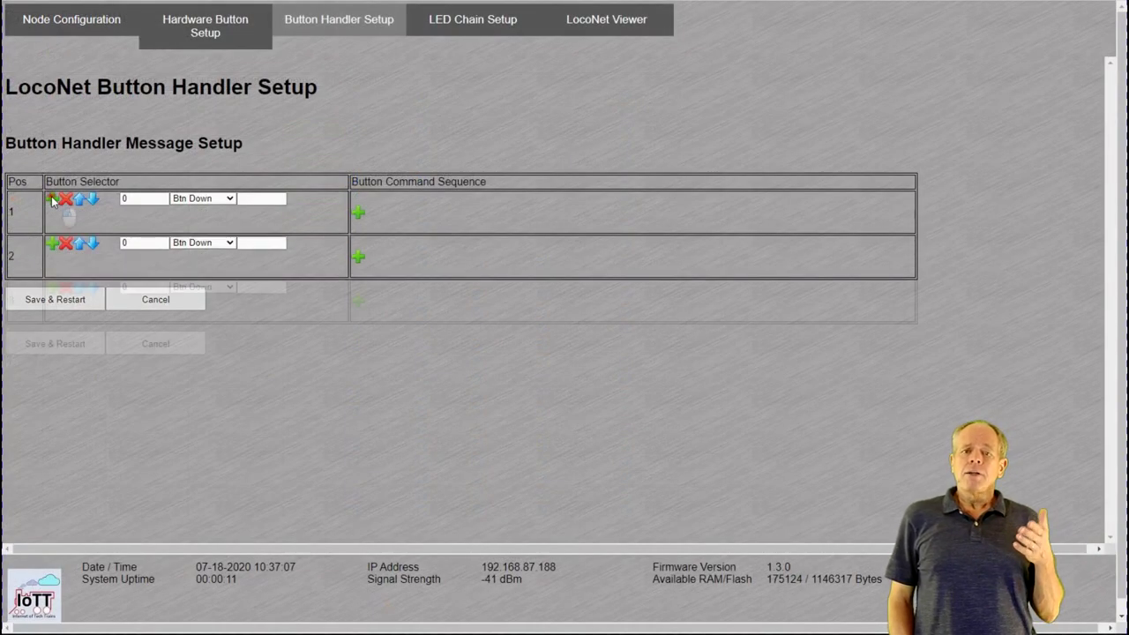
pyautogui.click(52, 199)
pyautogui.doubleClick(128, 198)
pyautogui.write('141')
pyautogui.click(138, 242)
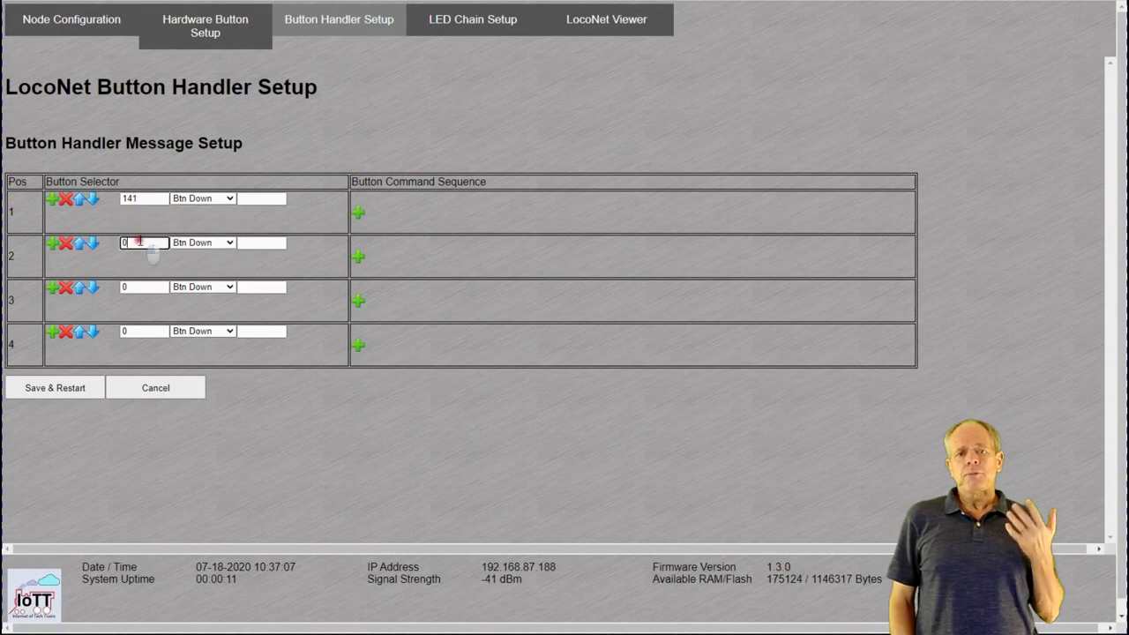
pyautogui.write('142')
pyautogui.doubleClick(139, 287)
pyautogui.write('143')
pyautogui.doubleClick(144, 331)
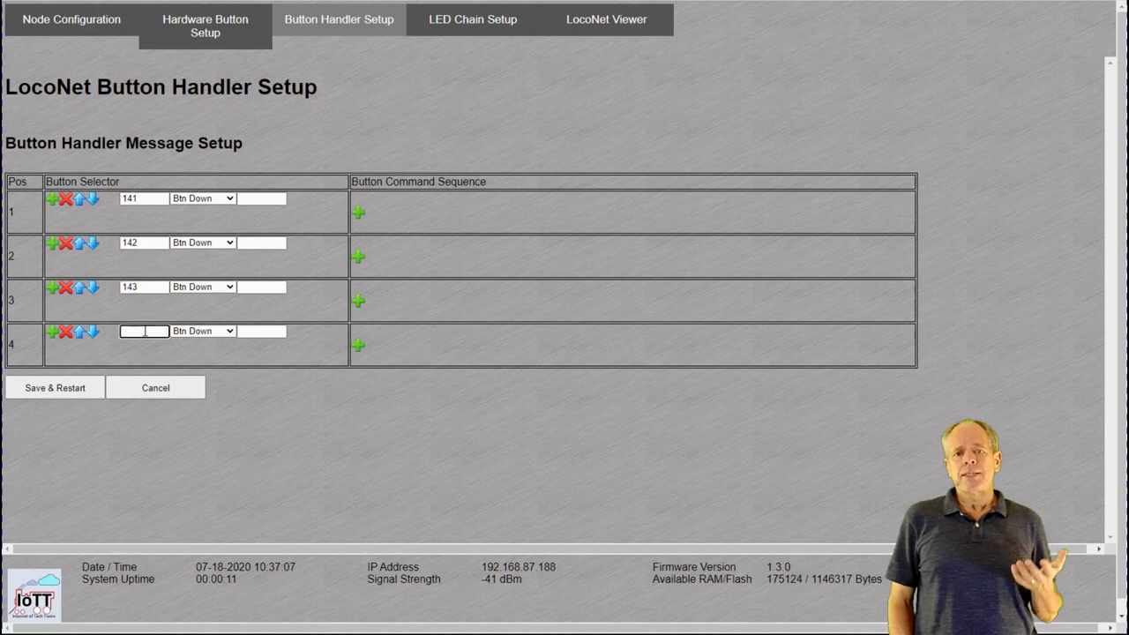
pyautogui.write('144')
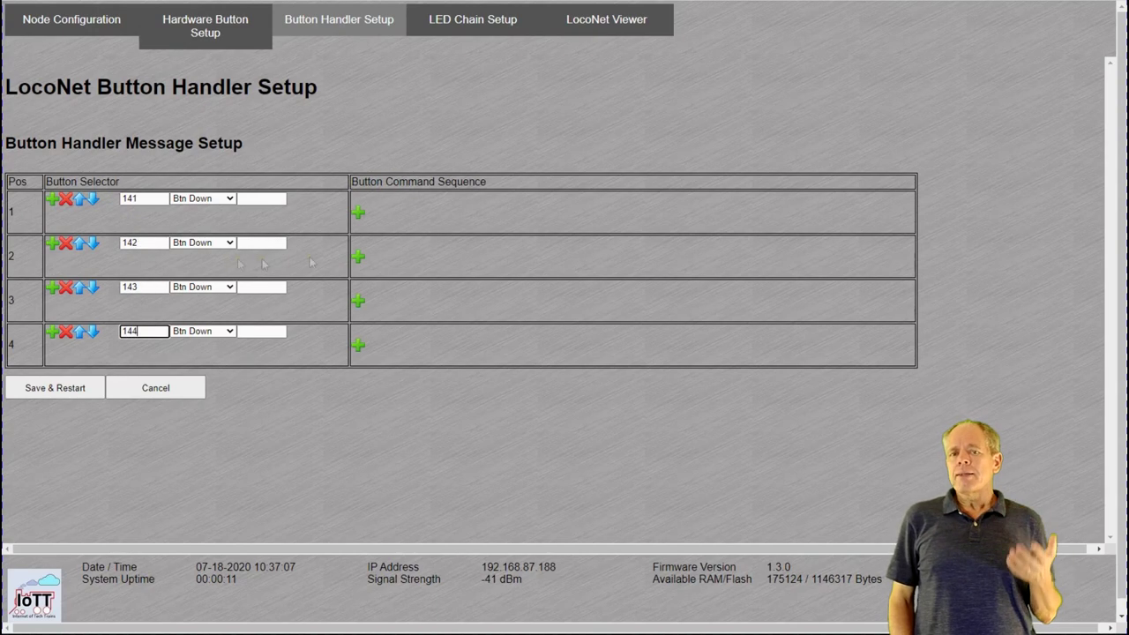
# Step: Add a Switch Toggle command for button 141 with address 3 and a delay of 0 ms
pyautogui.click(359, 213)
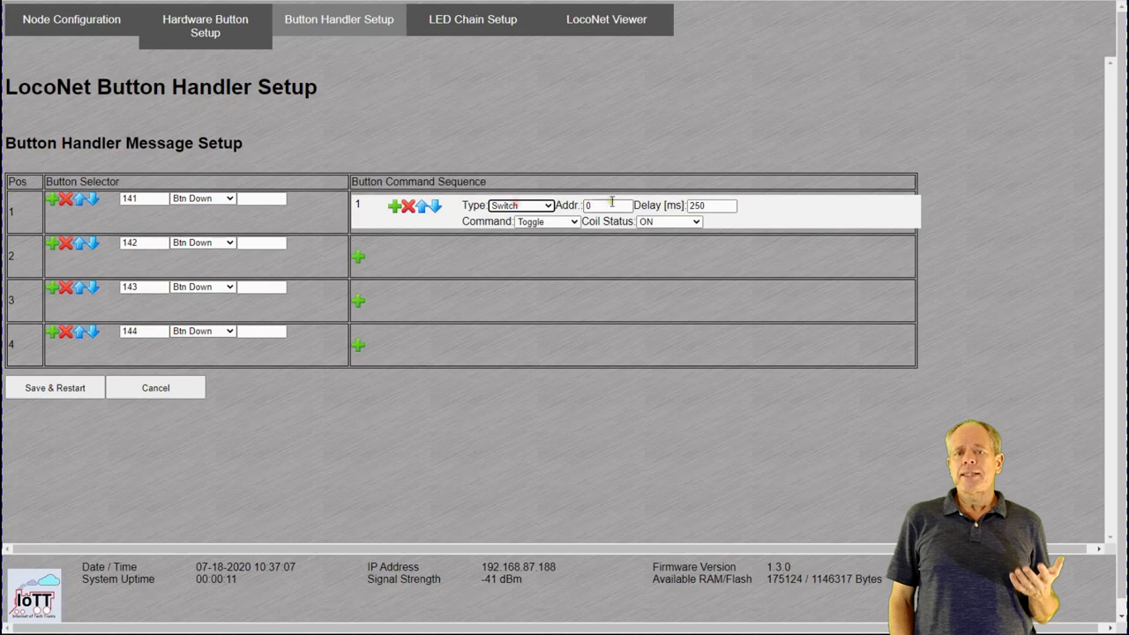
pyautogui.doubleClick(702, 205)
pyautogui.write('0')
pyautogui.doubleClick(607, 205)
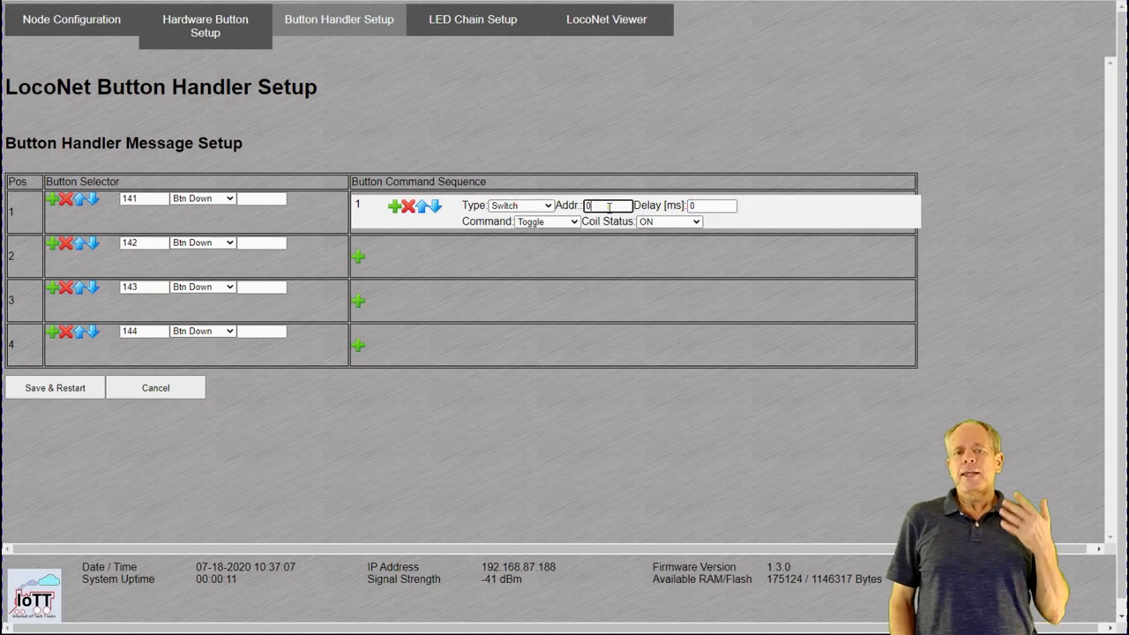
pyautogui.write('3')
# Step: Add a Switch Toggle command for button 142 with address 2 and a delay of 0 ms
pyautogui.click(358, 256)
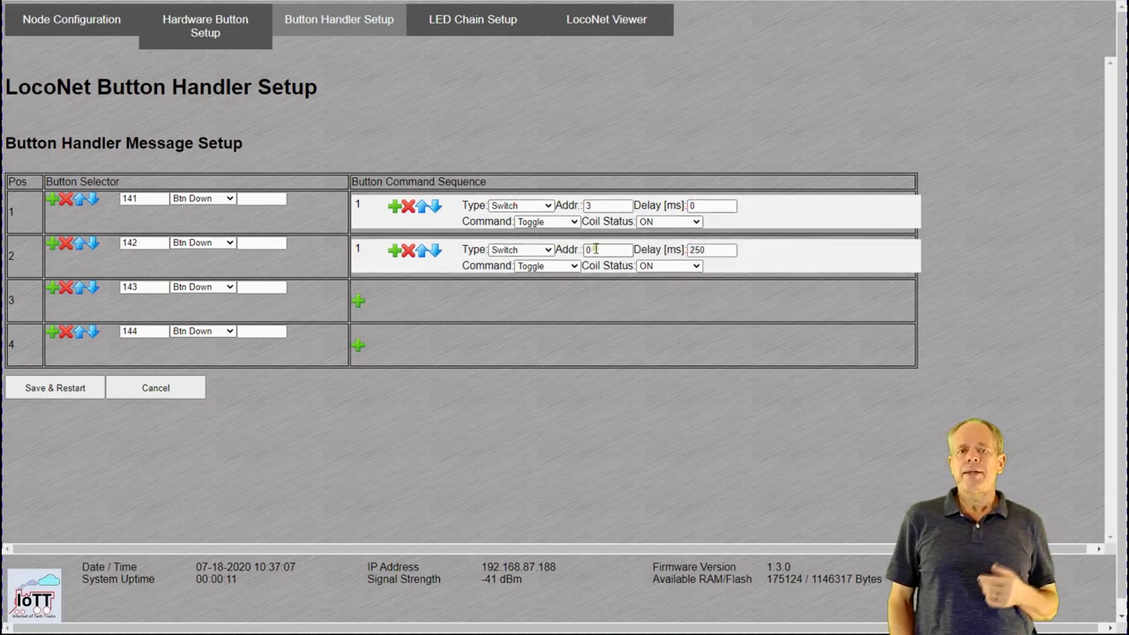
pyautogui.doubleClick(595, 249)
pyautogui.write('2')
pyautogui.doubleClick(701, 250)
pyautogui.write('0')
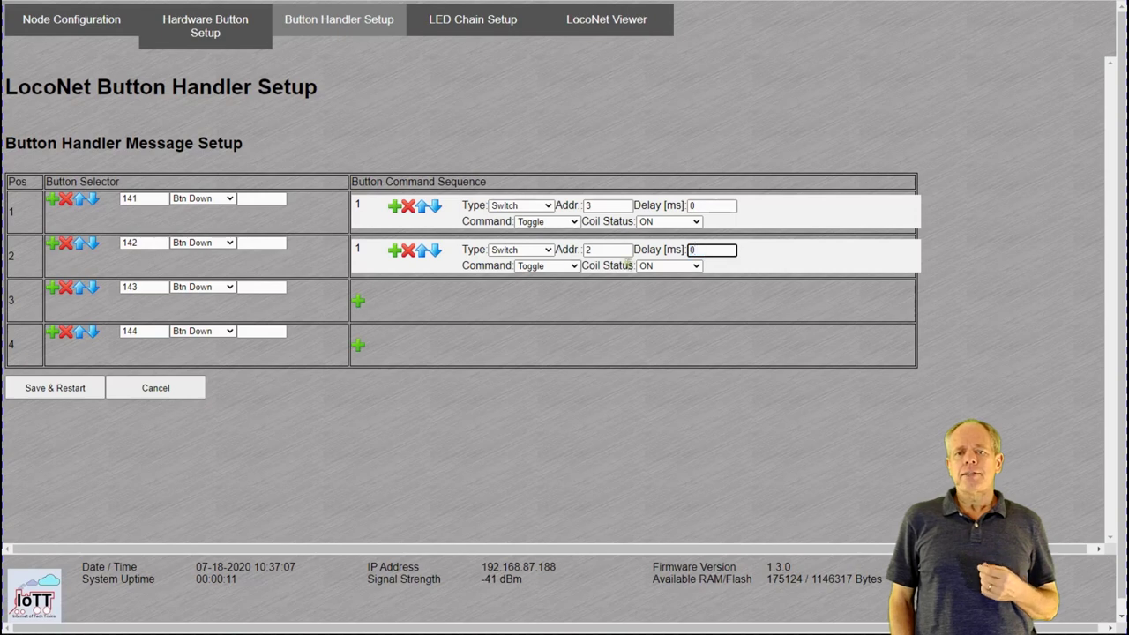
# Step: Add a Switch Toggle command for button 143 with address 1 and a delay of 0 ms
pyautogui.click(358, 300)
pyautogui.doubleClick(597, 293)
pyautogui.write('1')
pyautogui.doubleClick(697, 294)
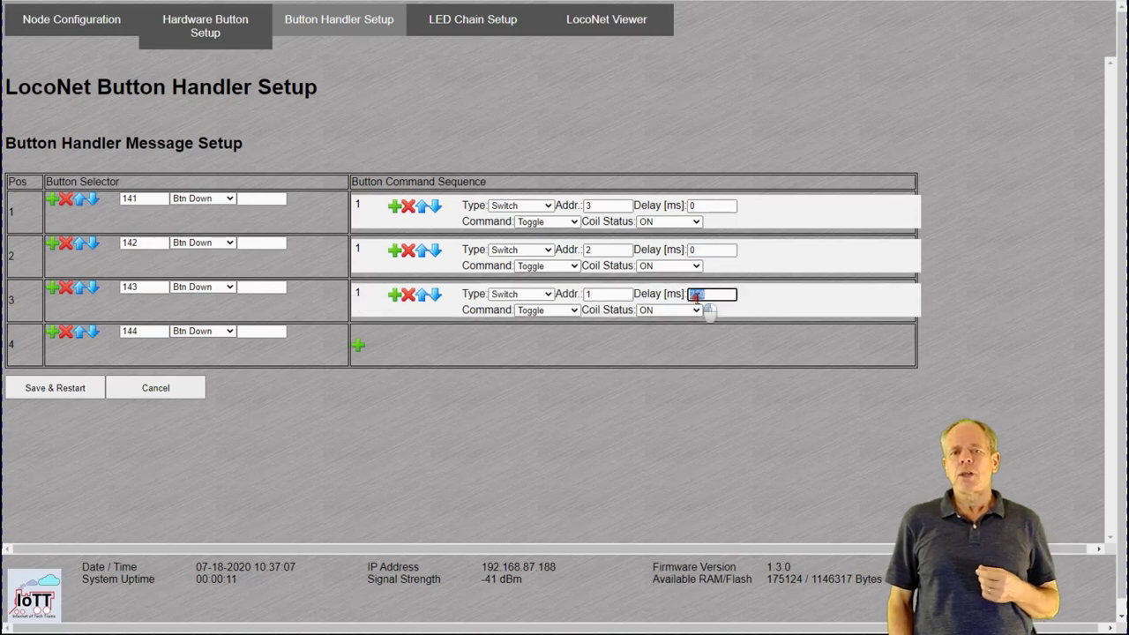
pyautogui.write('0')
# Step: Add a Switch Toggle command with 0 ms delay for button 144, and save the configuration with a device restart
pyautogui.click(359, 345)
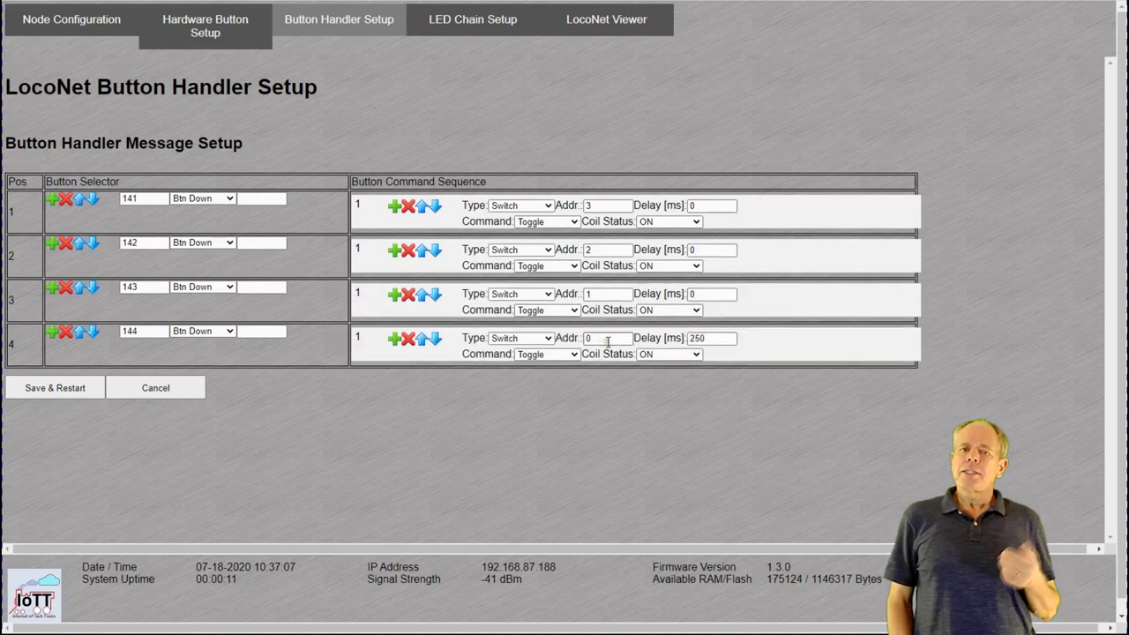
pyautogui.doubleClick(697, 338)
pyautogui.write('0')
pyautogui.click(49, 388)
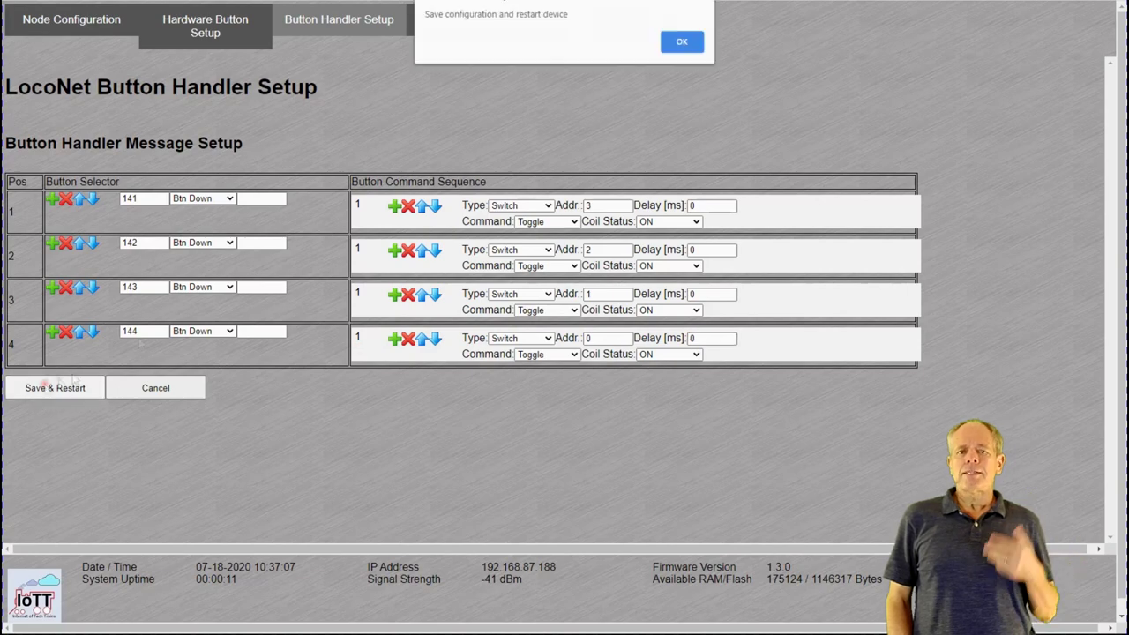
pyautogui.click(682, 41)
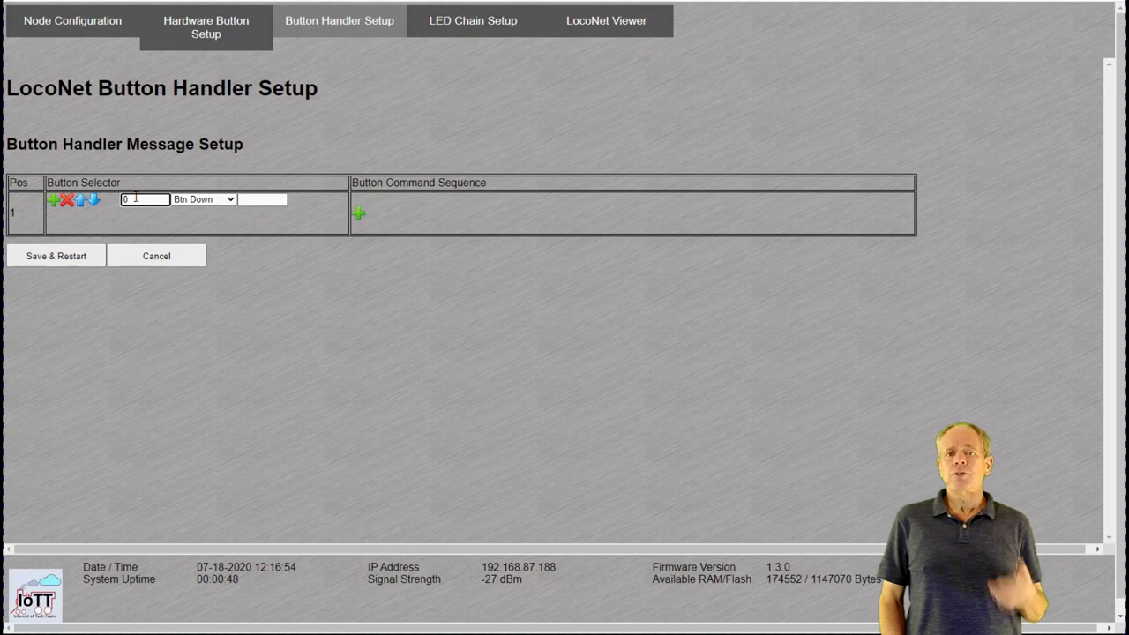
# Step: Set the first button selector to button 141 with the Btn Hold event and 142 as the additional address
pyautogui.write('141')
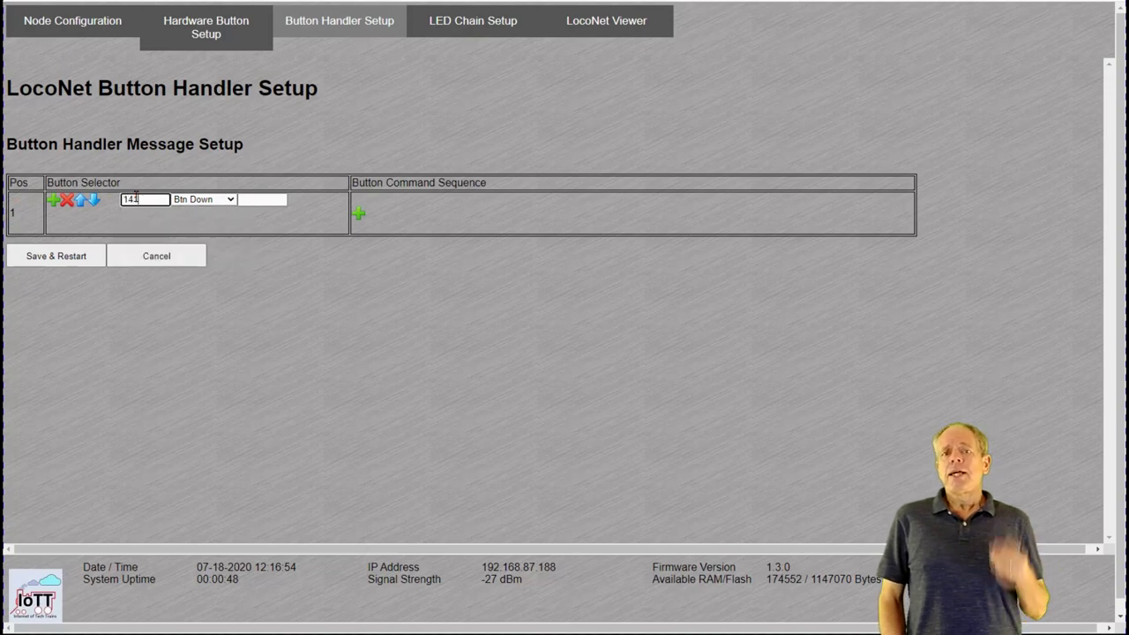
pyautogui.click(188, 202)
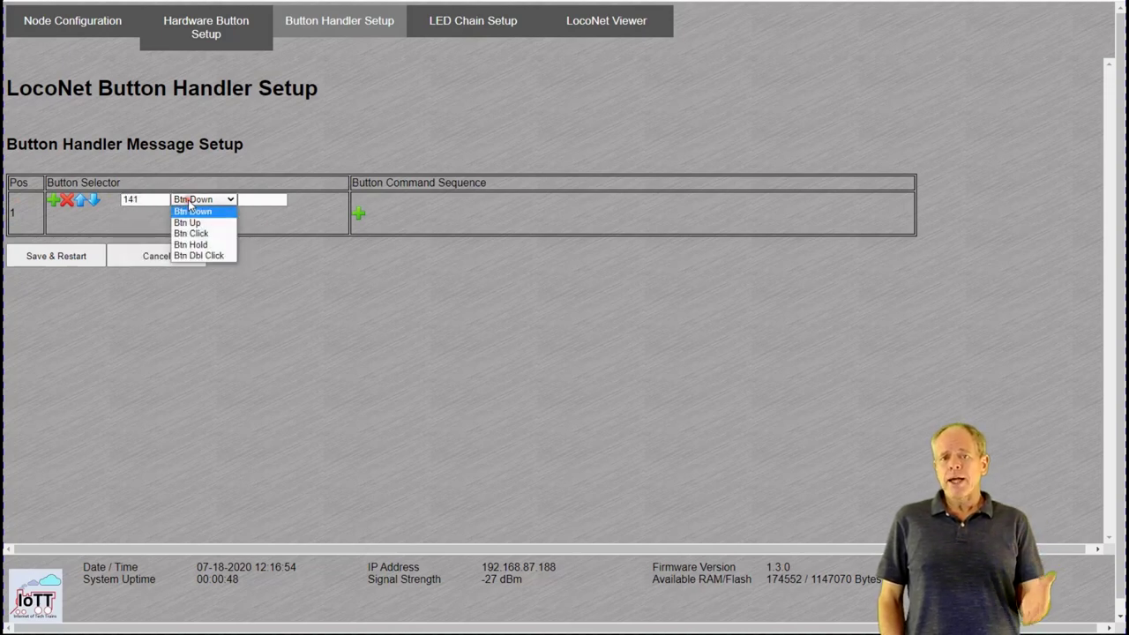
pyautogui.click(196, 244)
pyautogui.click(245, 200)
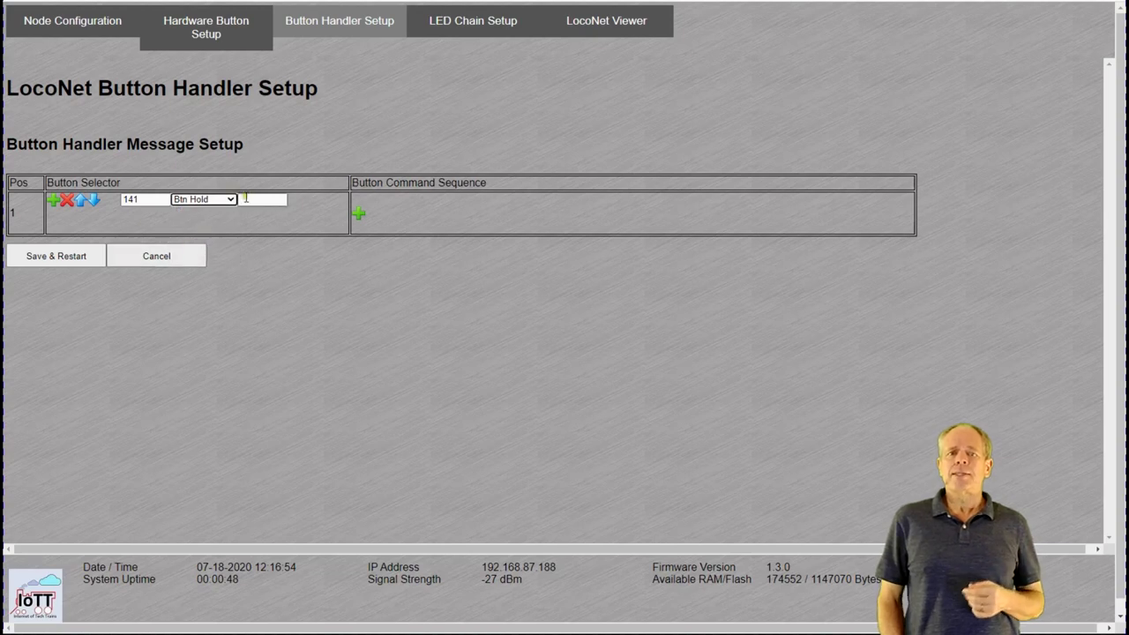
pyautogui.write('142')
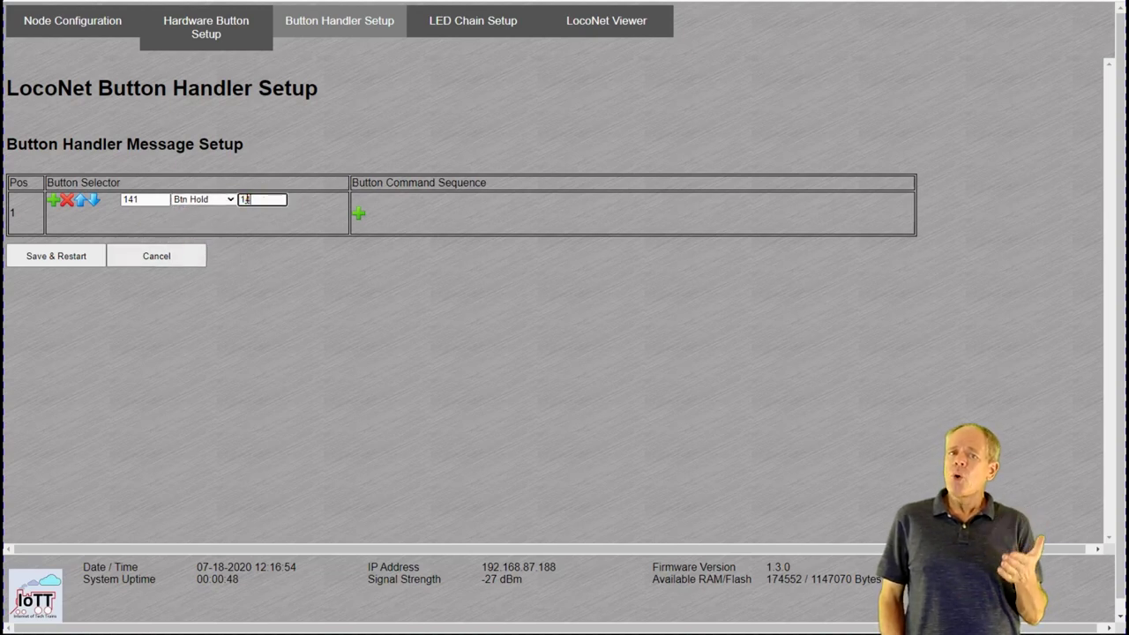
pyautogui.click(276, 214)
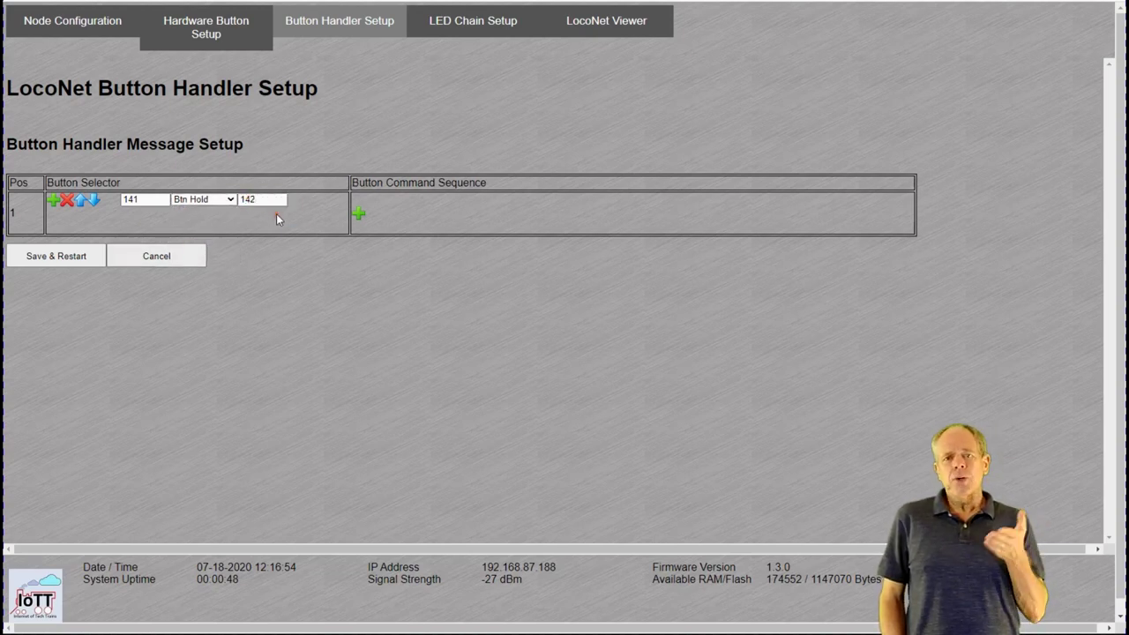
# Step: Add a second button selector row for button 142 with the Btn Down event
pyautogui.click(54, 201)
pyautogui.doubleClick(133, 243)
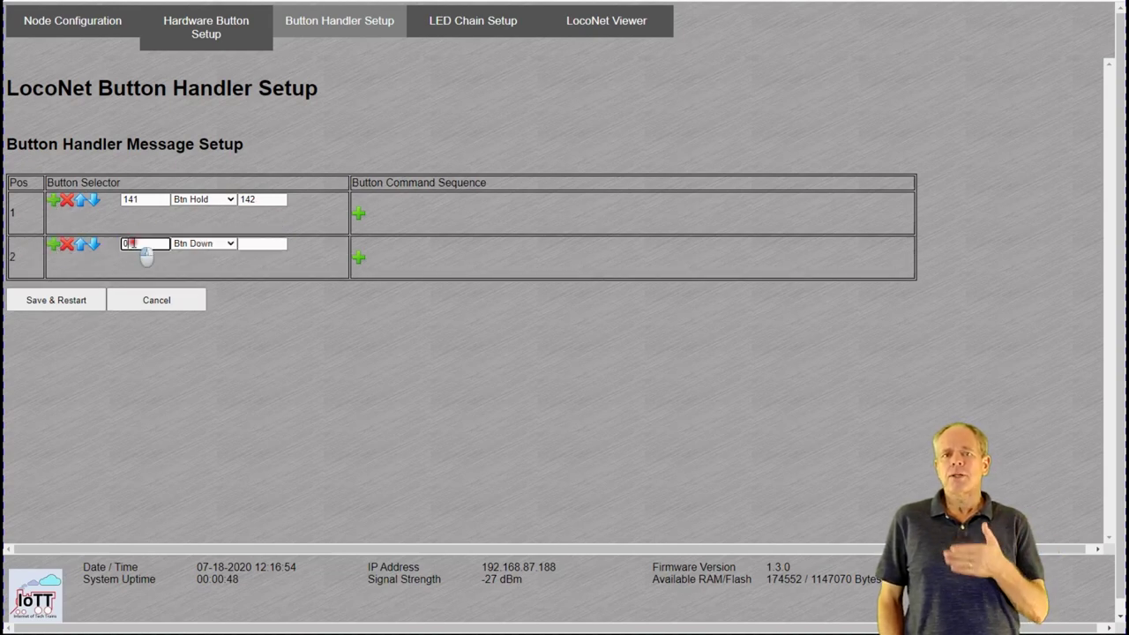
pyautogui.write('142')
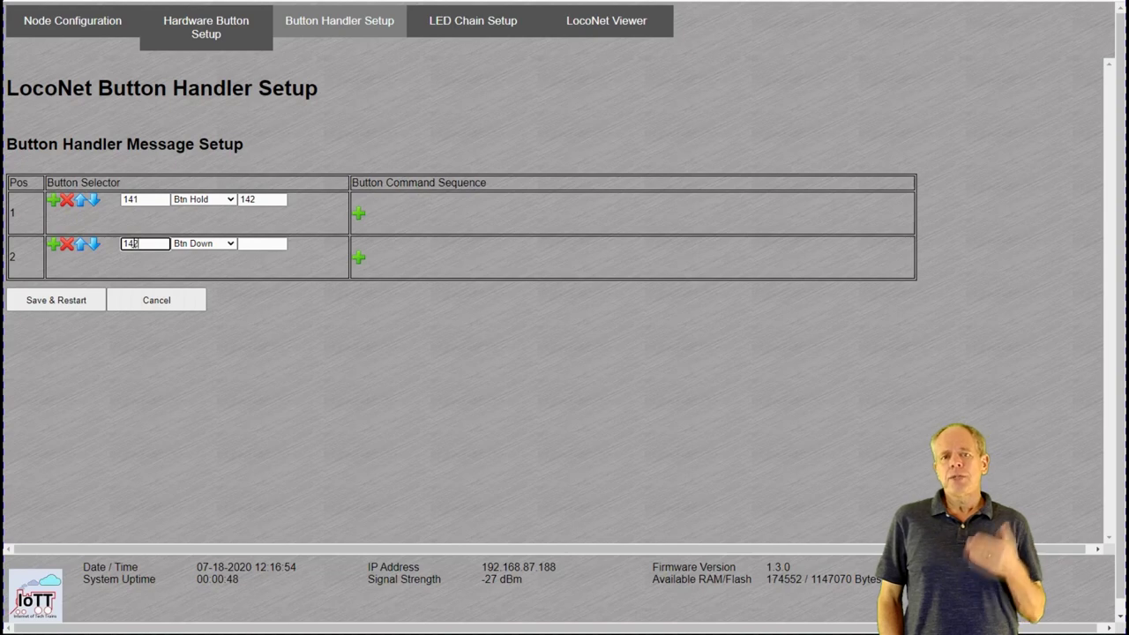
pyautogui.click(292, 219)
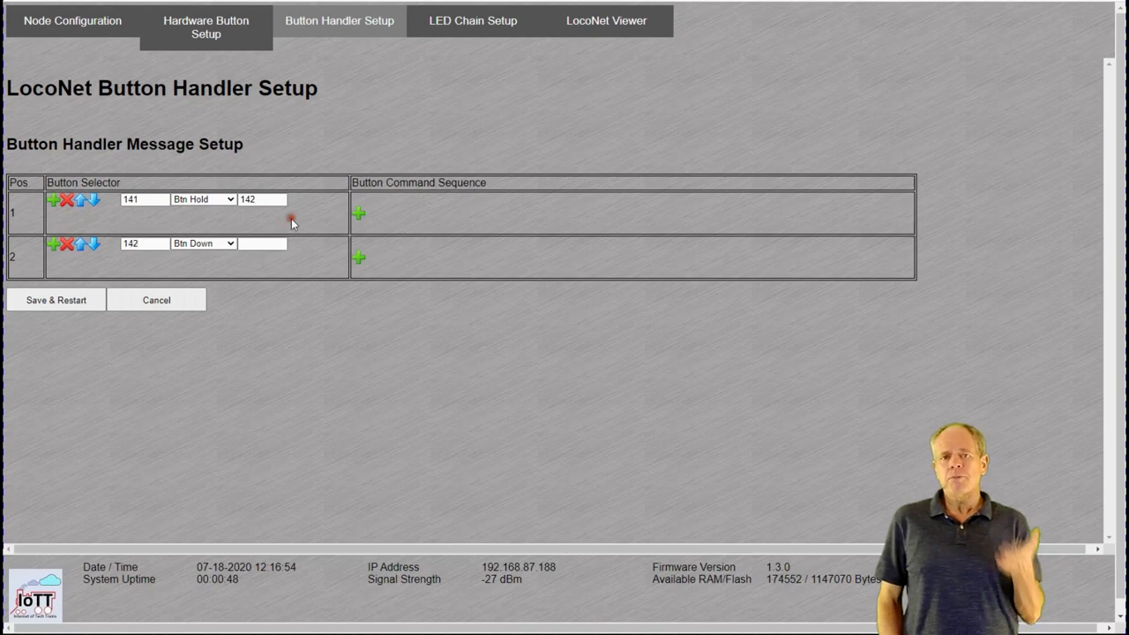
# Step: Add a Switch Toggle command at address 3 with 0 ms delay to the button 141 row, and save with a restart
pyautogui.click(359, 213)
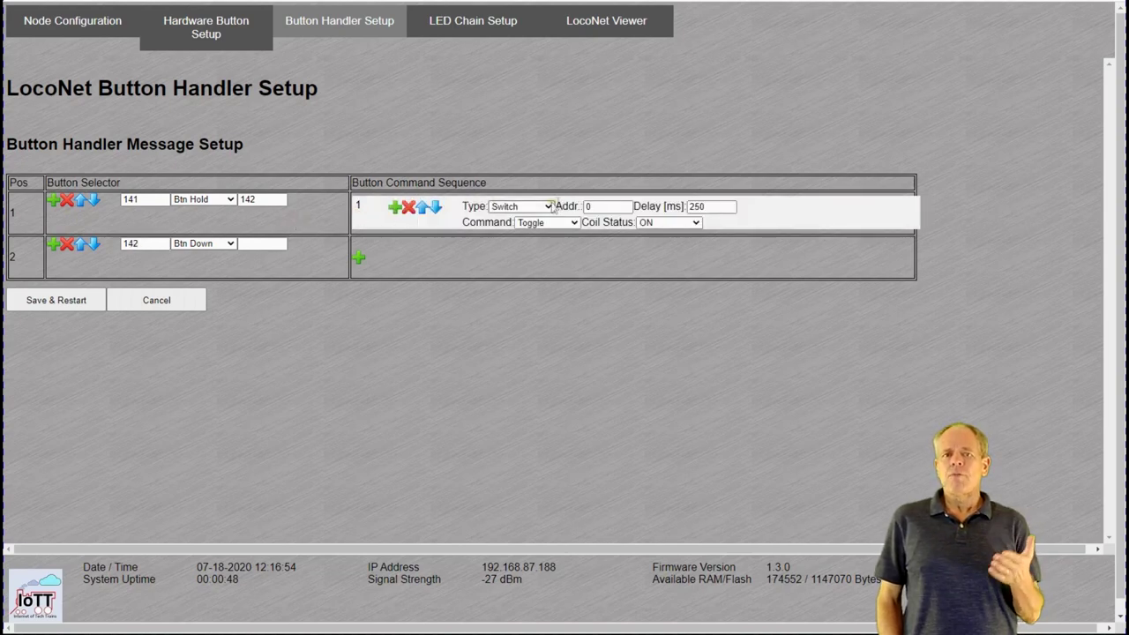
pyautogui.doubleClick(588, 206)
pyautogui.press('BackSpace')
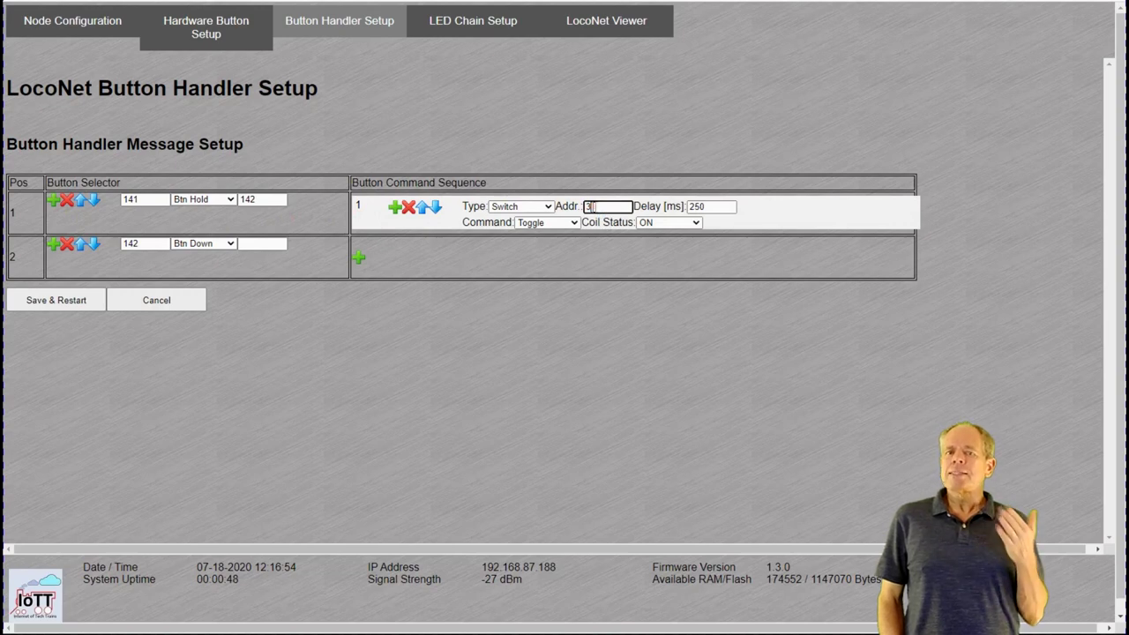
pyautogui.click(705, 207)
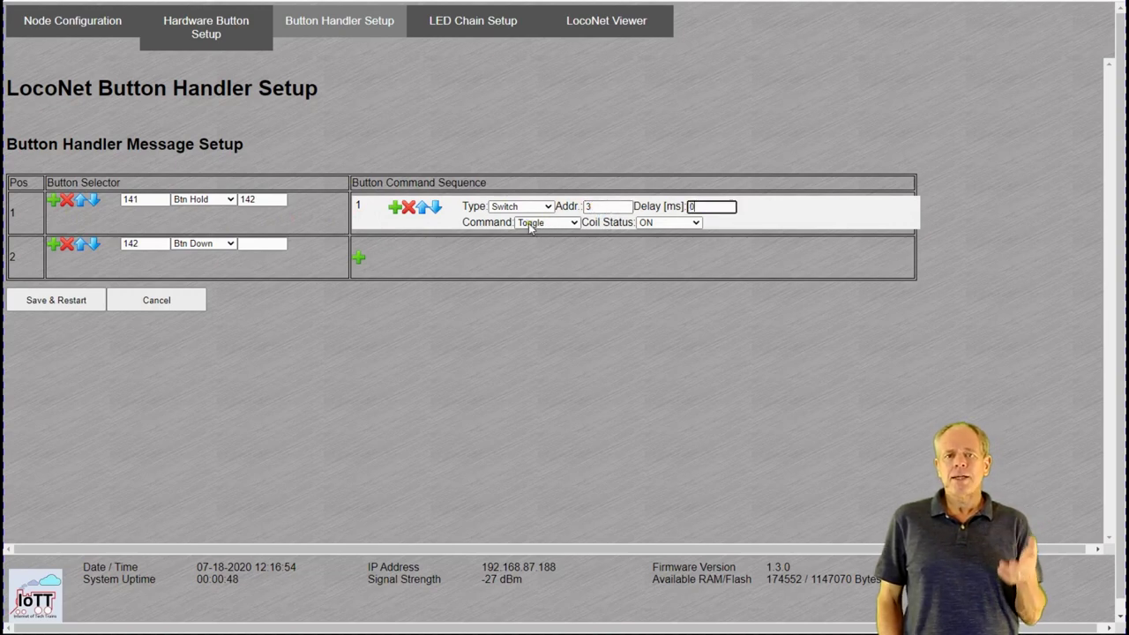
pyautogui.click(498, 223)
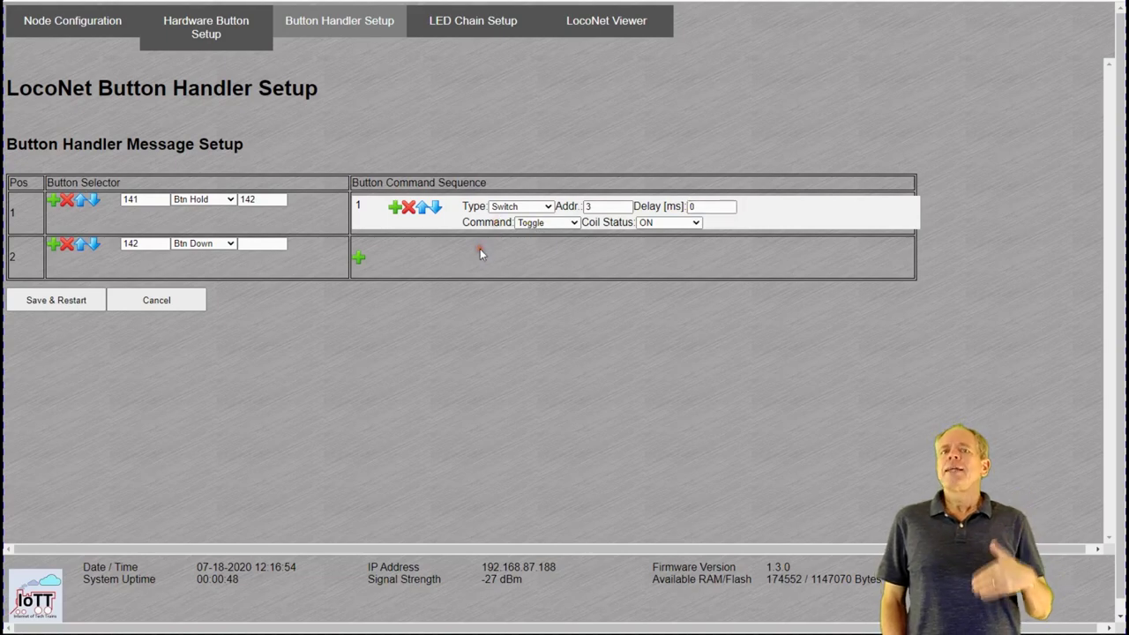
pyautogui.click(37, 301)
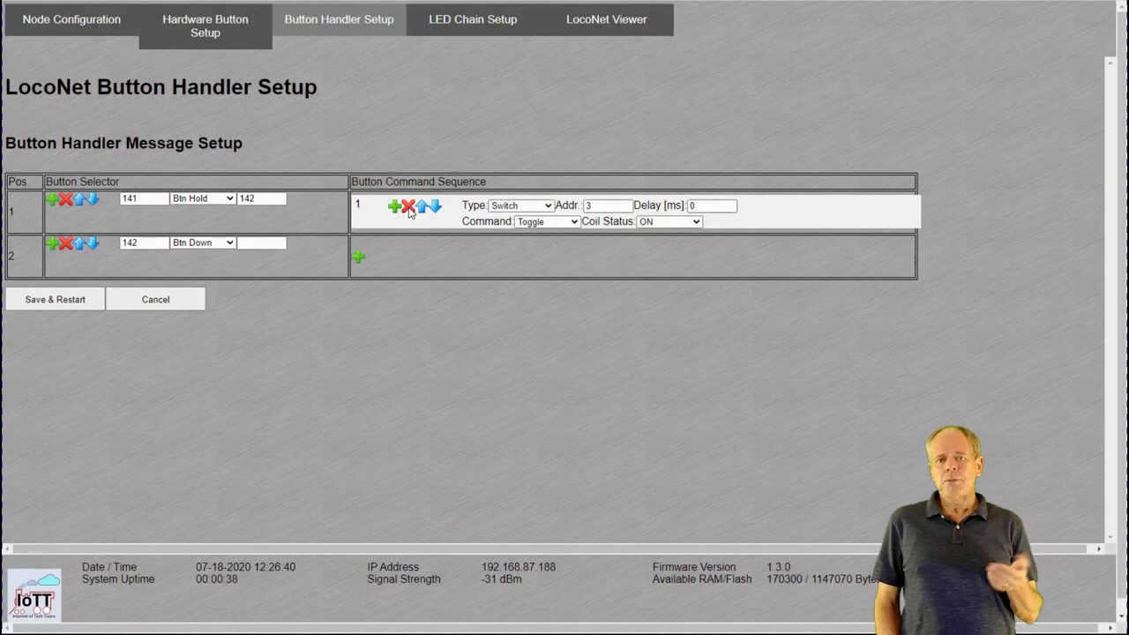
# Step: Delete the button 141 row's Switch command and change its selector to the Btn Down event with 141 as the additional address
pyautogui.click(409, 209)
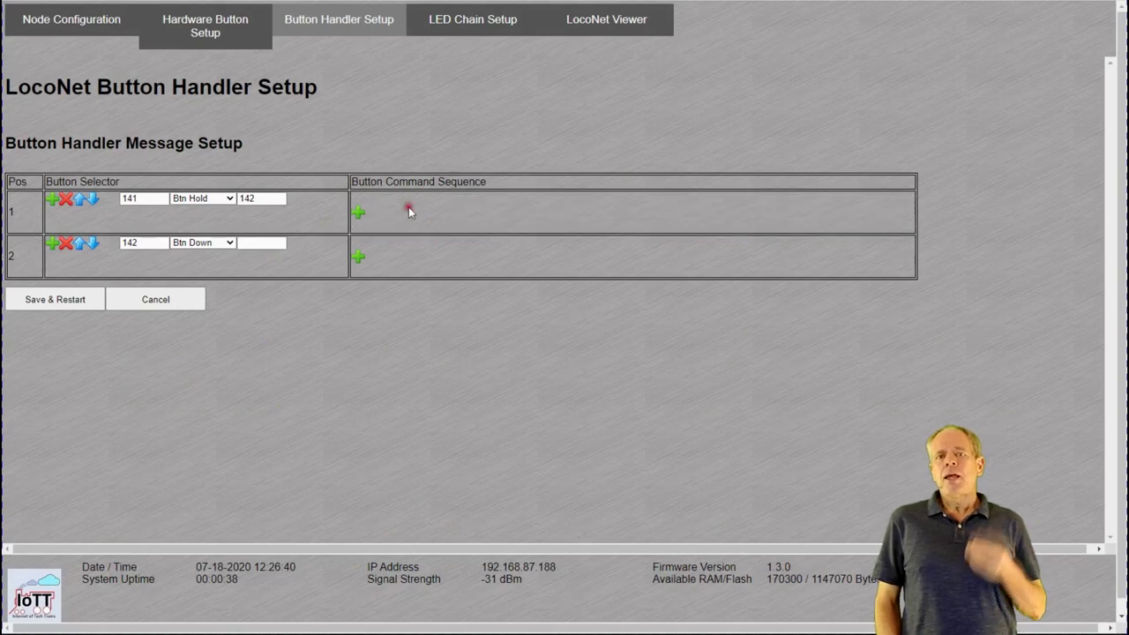
pyautogui.click(212, 200)
pyautogui.click(192, 211)
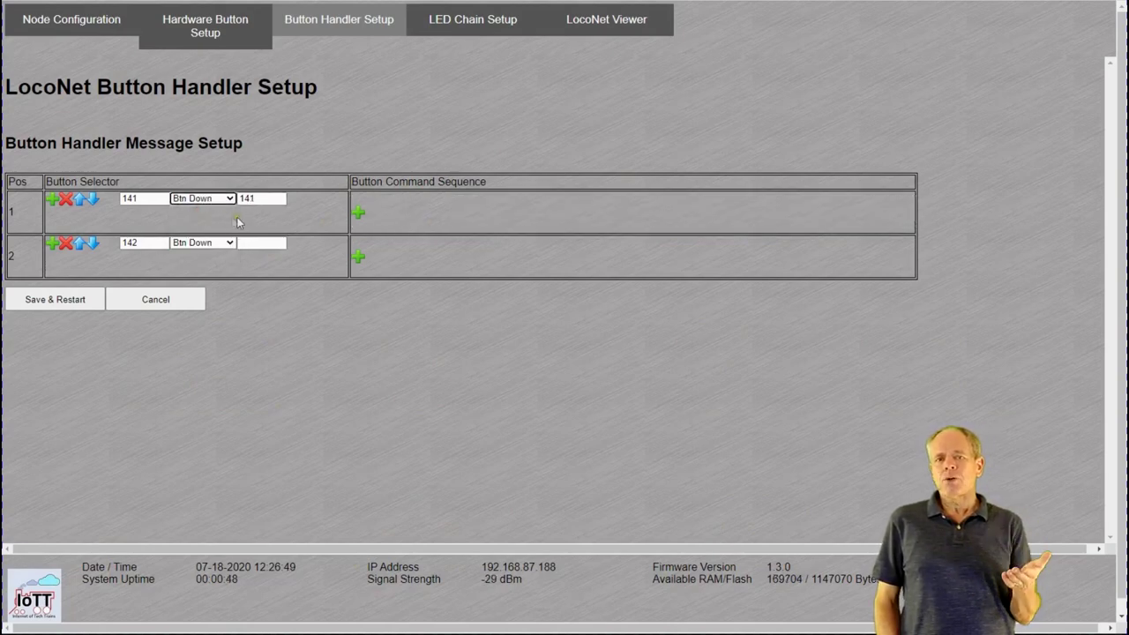
# Step: Add two Switch commands to the button 141 row, at address 3 with 0 ms delay and at address 2
pyautogui.click(358, 213)
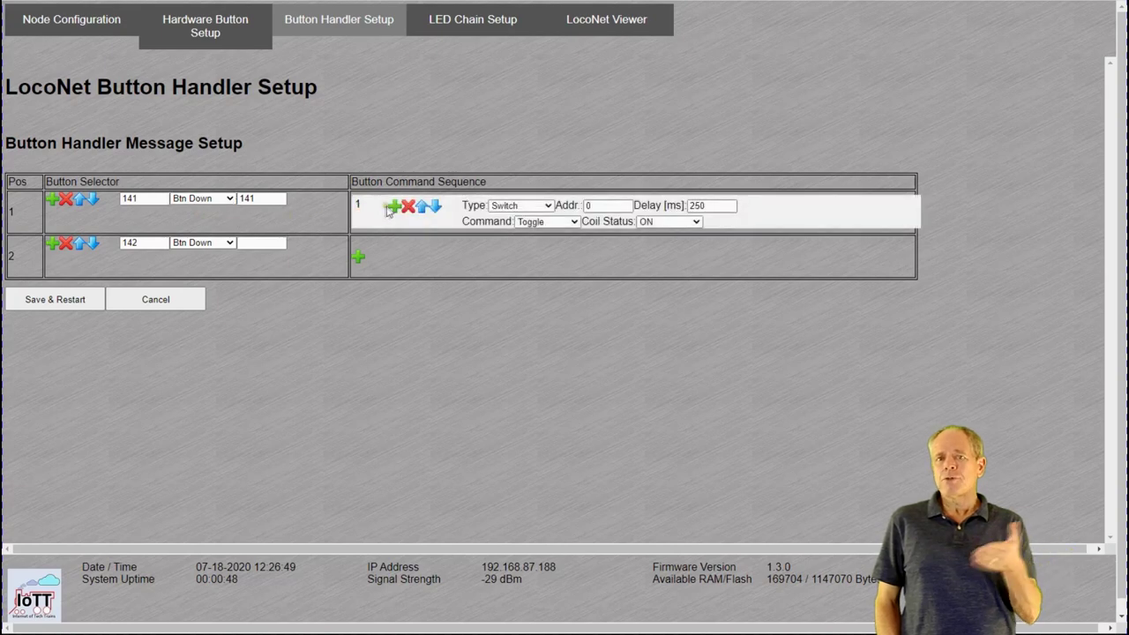
pyautogui.click(395, 206)
pyautogui.click(600, 204)
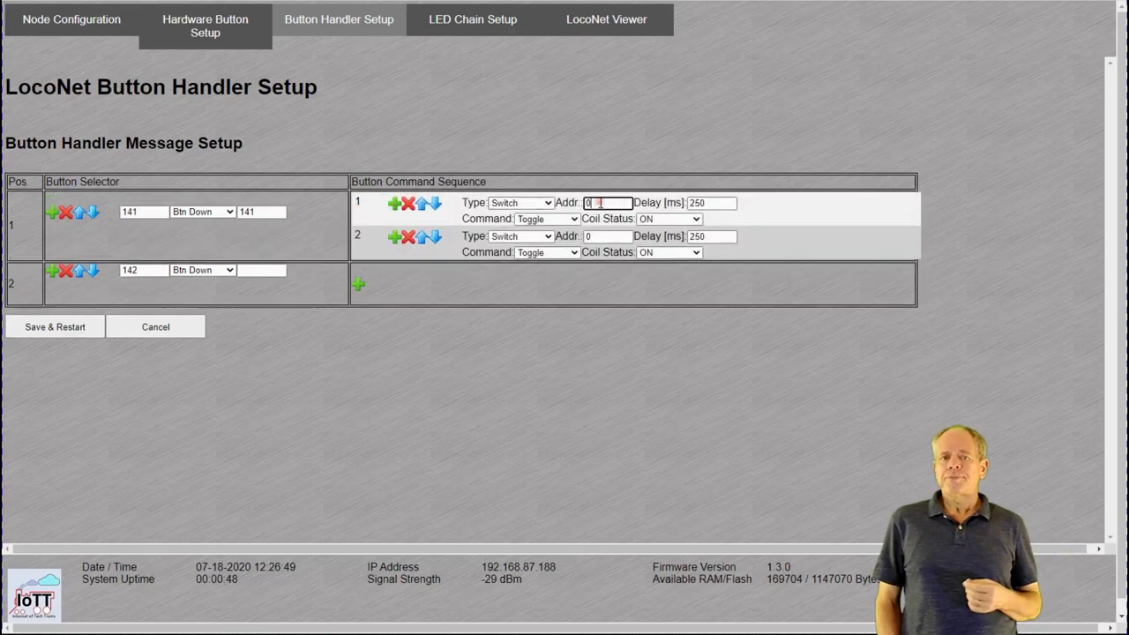
pyautogui.doubleClick(698, 203)
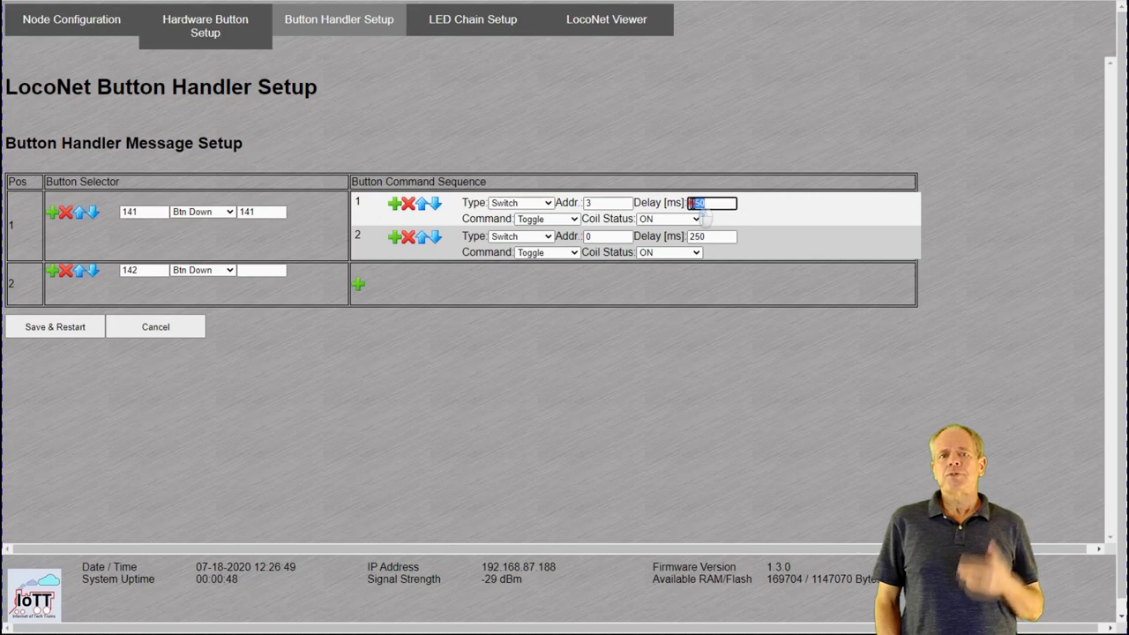
pyautogui.write('0')
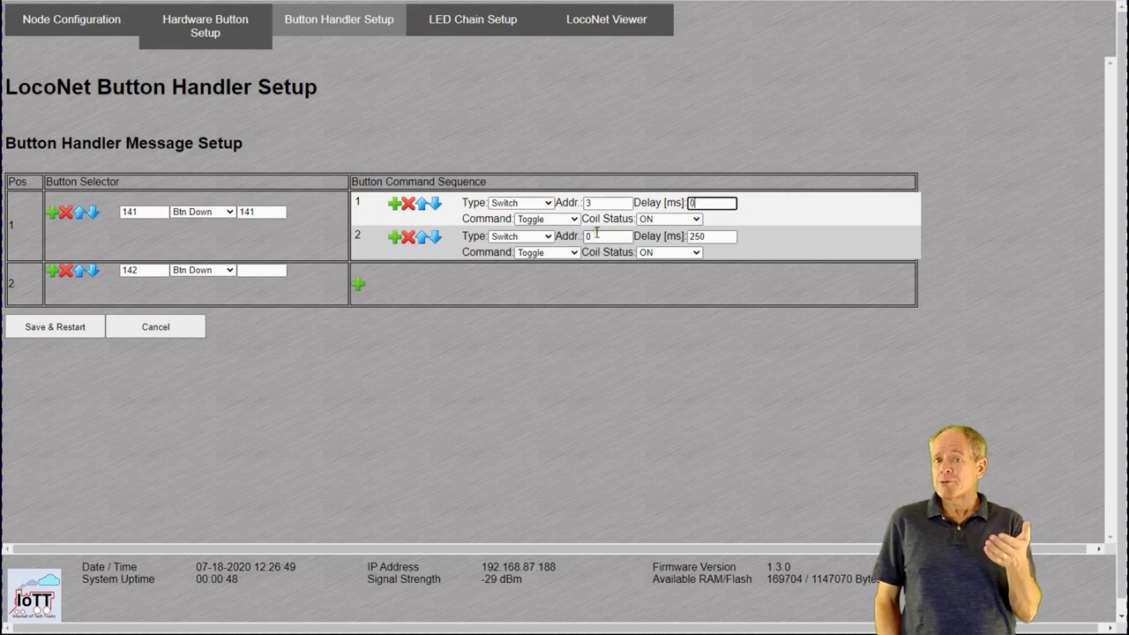
pyautogui.click(596, 235)
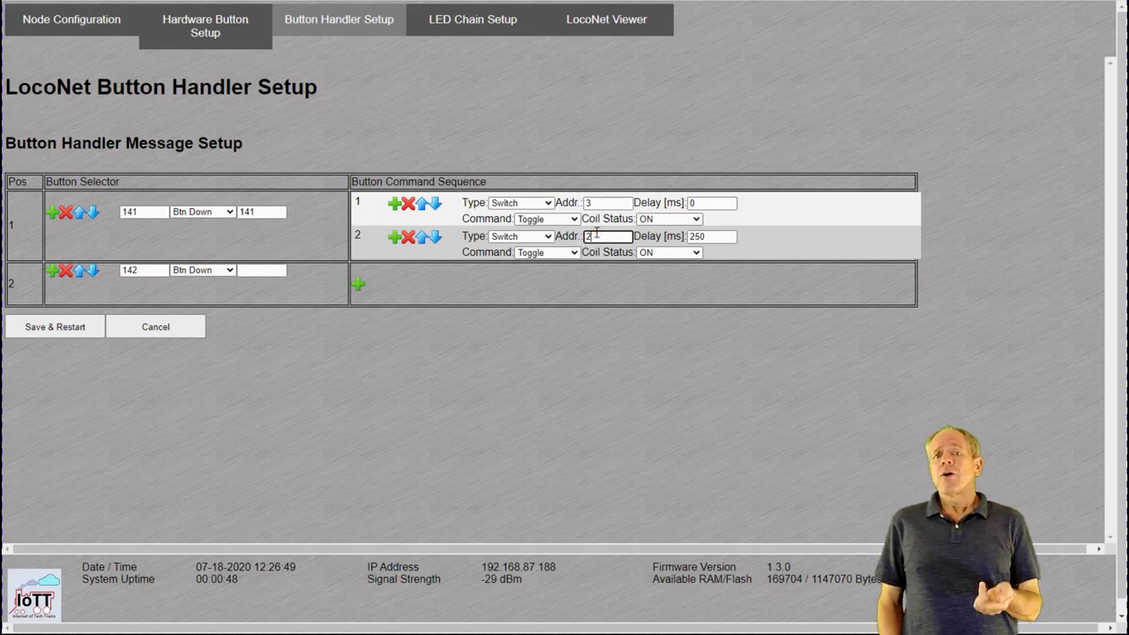
# Step: Set both Switch commands in the button 141 row to Thrown
pyautogui.click(549, 219)
pyautogui.click(547, 231)
pyautogui.click(548, 252)
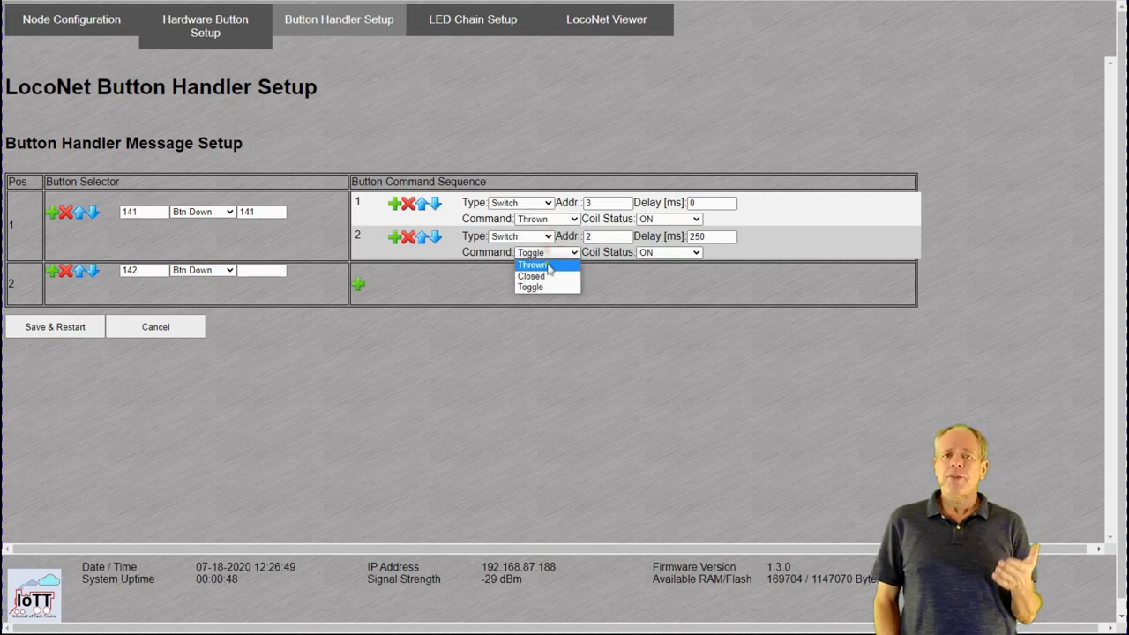
pyautogui.click(548, 266)
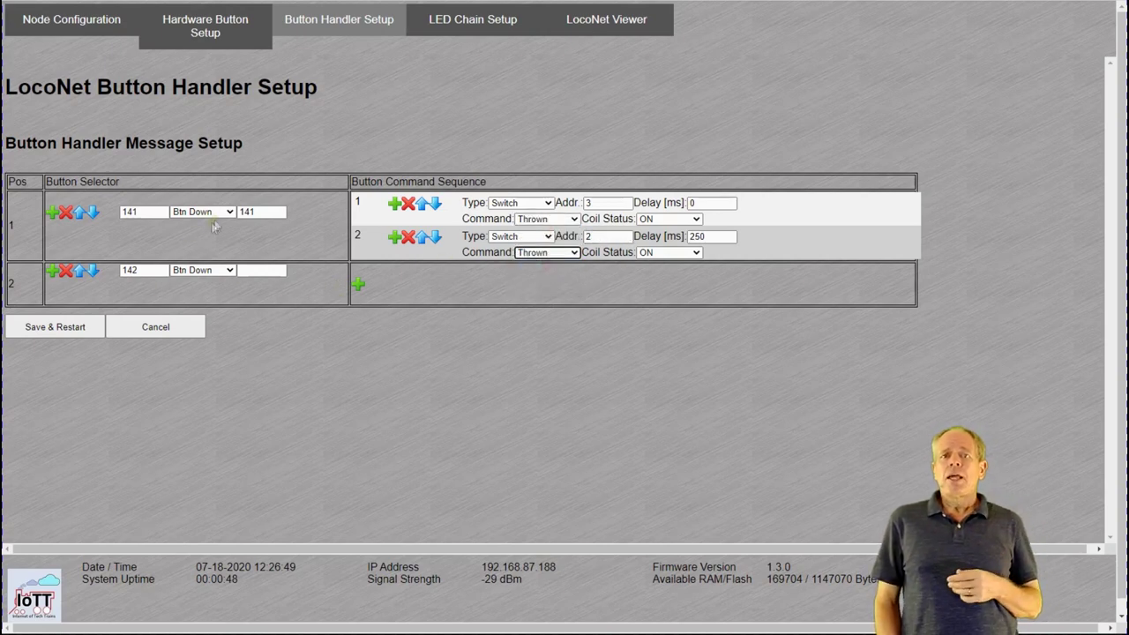
# Step: Set the additional address to 142 for the button 141 selector and to 141 for the button 142 selector
pyautogui.click(261, 212)
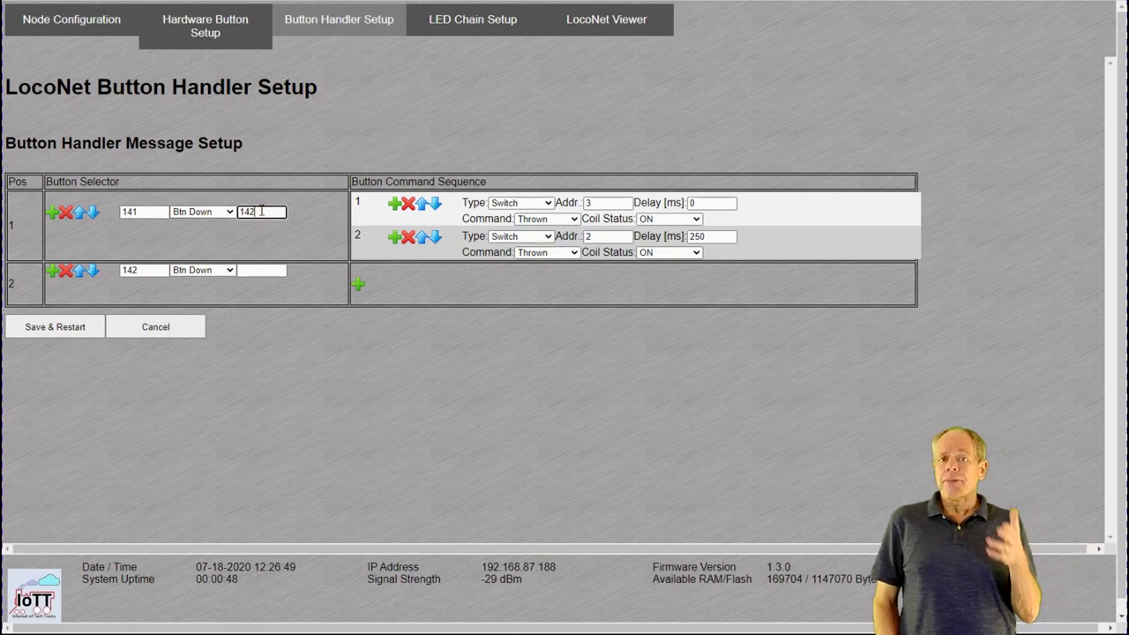
pyautogui.click(246, 272)
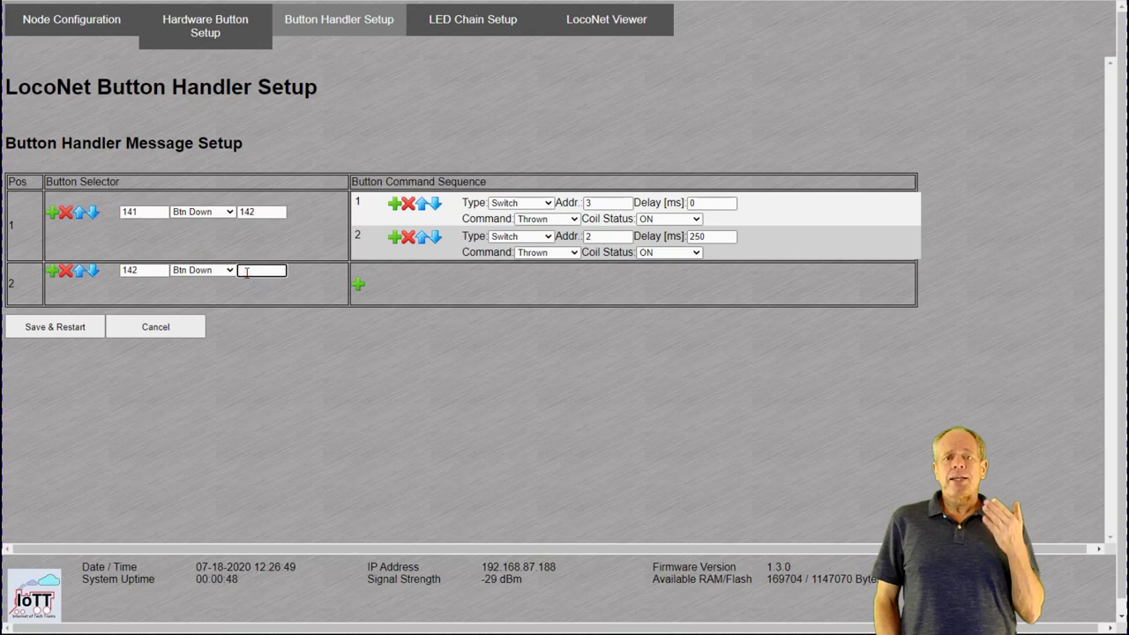
pyautogui.write('14')
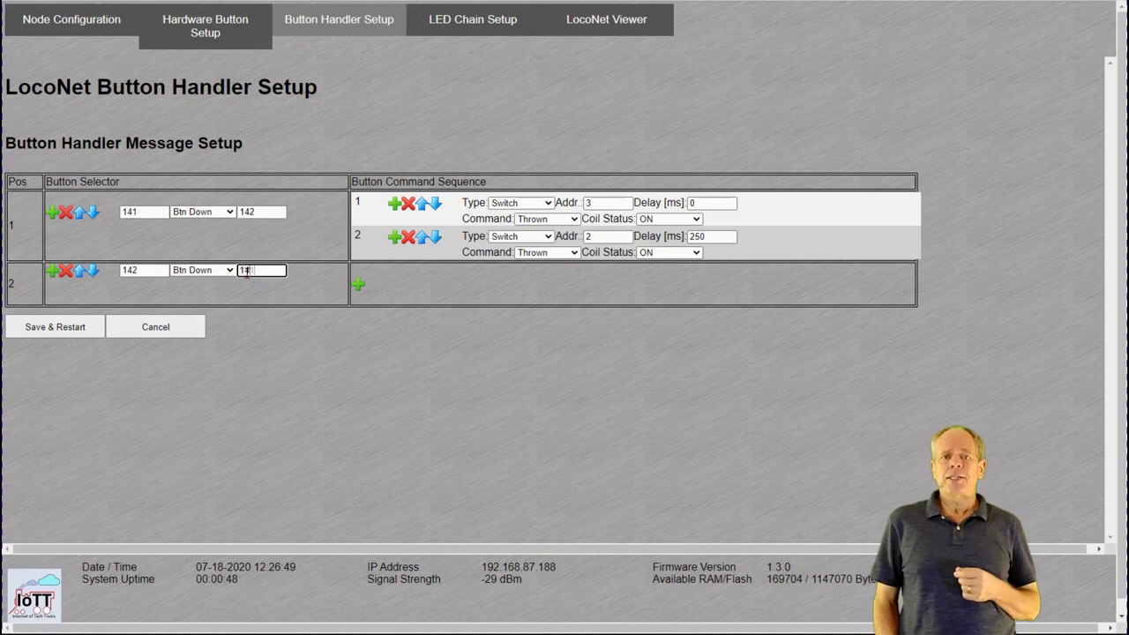
pyautogui.write('1')
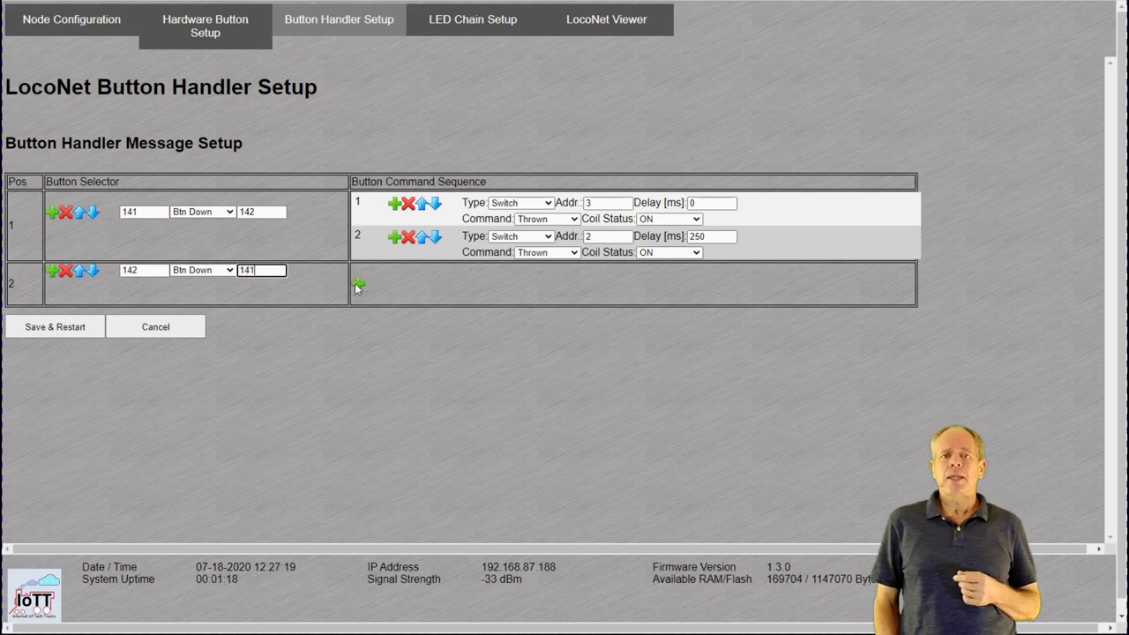
# Step: Add two Switch commands to the button 142 row, at address 3 with 0 ms delay and at address 2
pyautogui.click(359, 284)
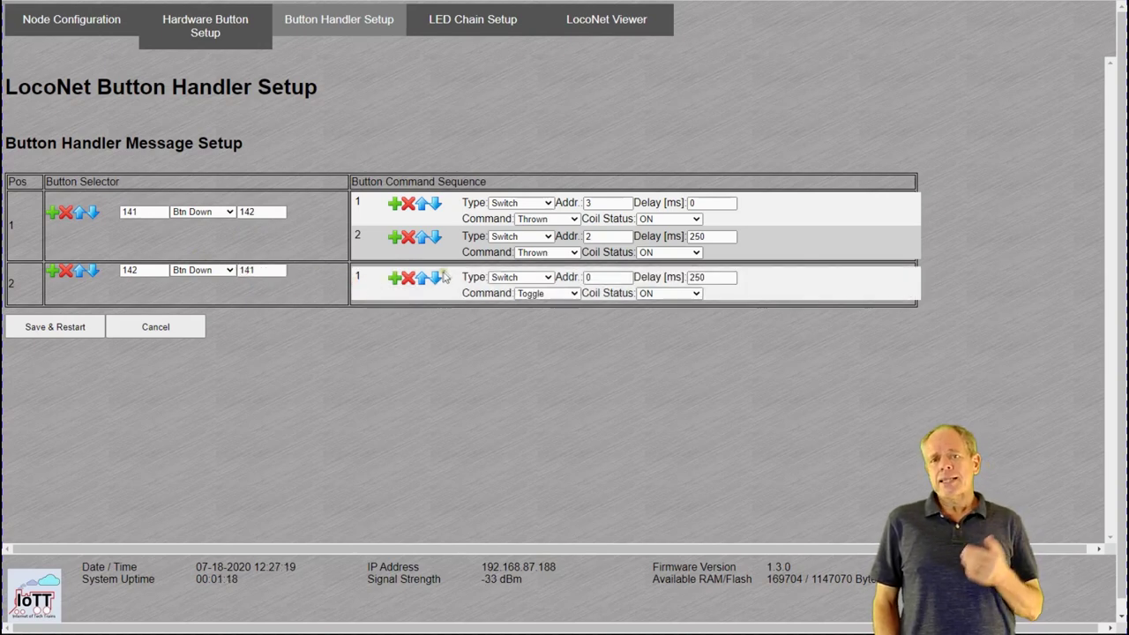
pyautogui.click(397, 280)
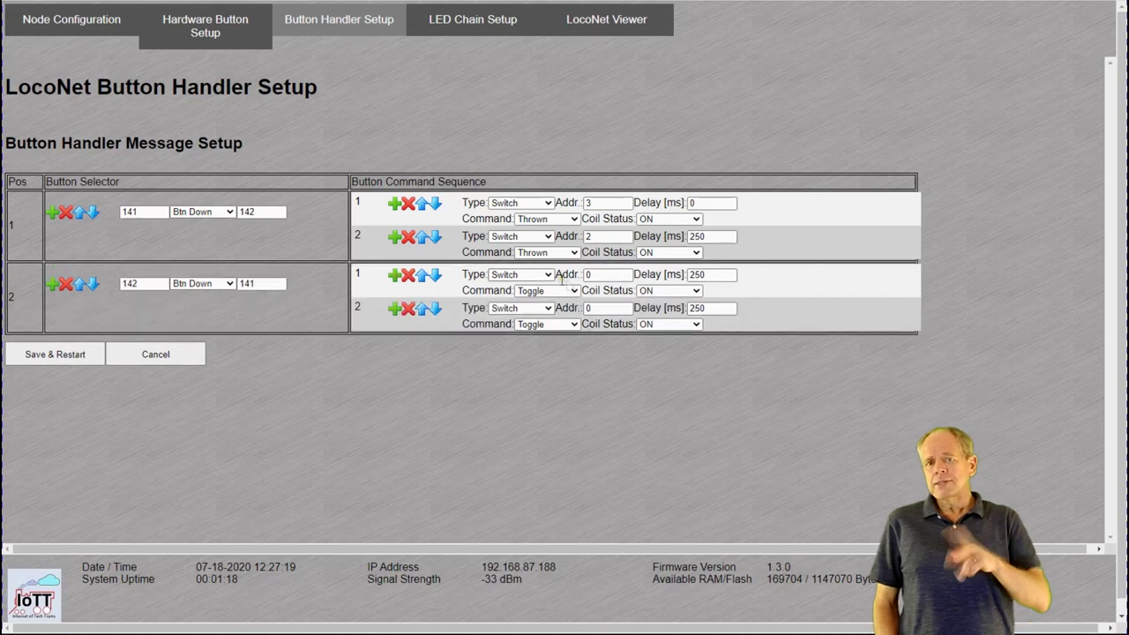
pyautogui.click(588, 275)
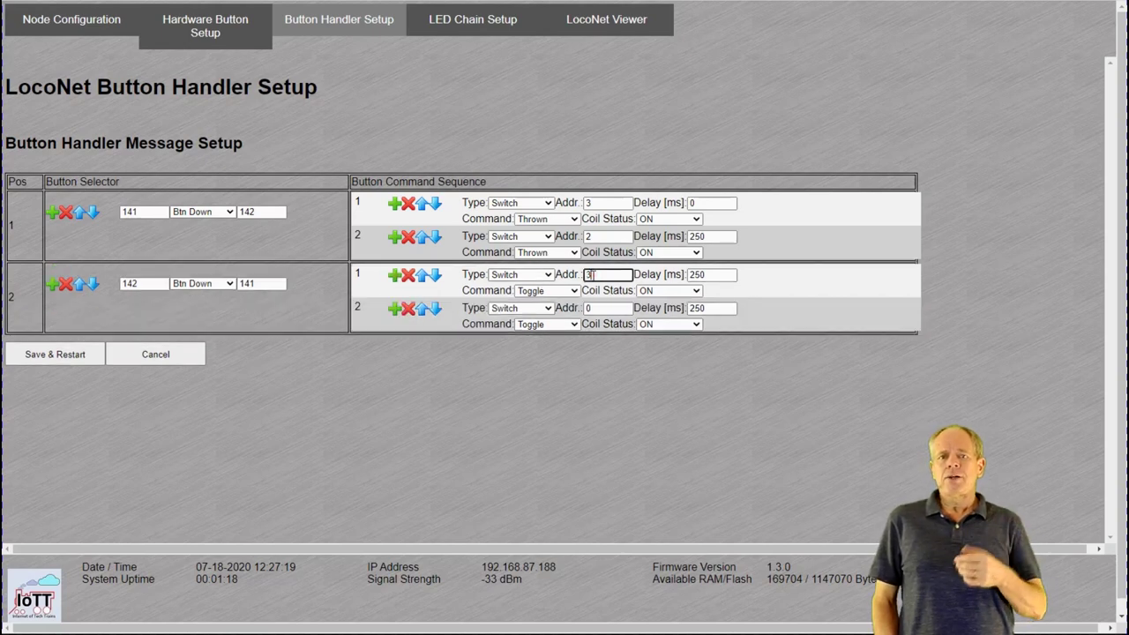
pyautogui.click(606, 309)
pyautogui.write('2')
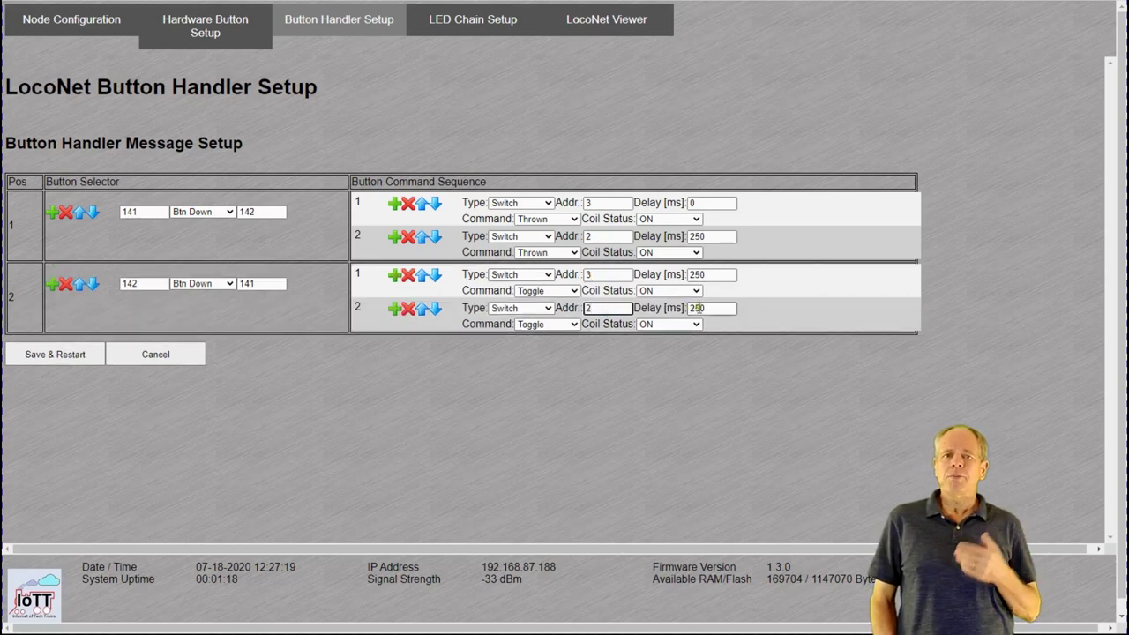
pyautogui.doubleClick(694, 276)
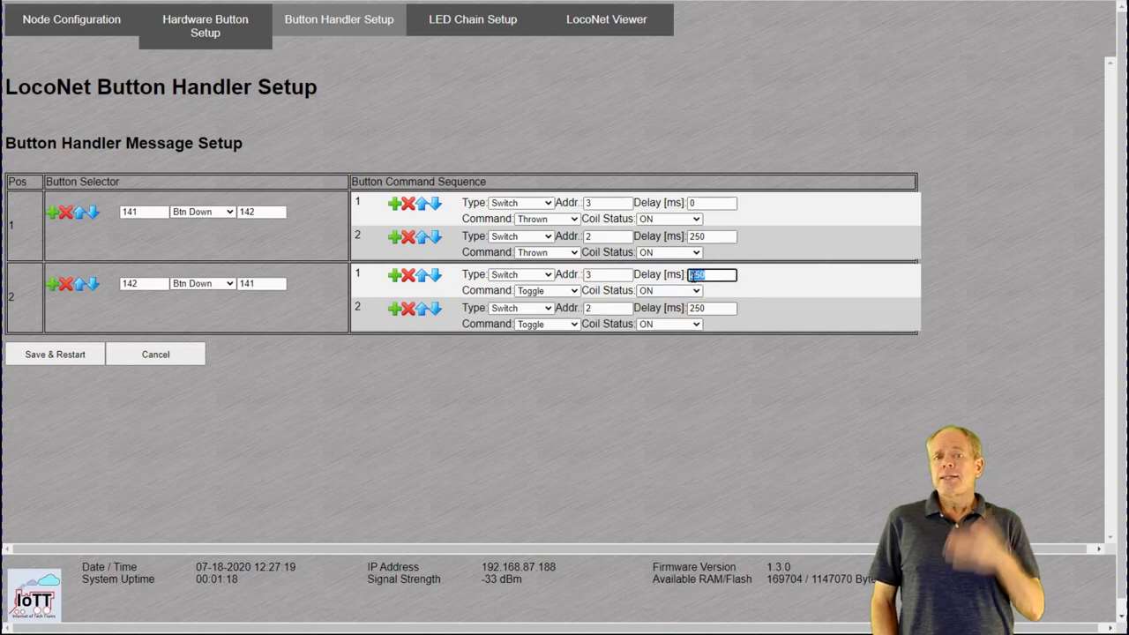
pyautogui.write('0')
# Step: Set the button 142 row's address 3 command to Closed and open the command choices for address 2
pyautogui.click(547, 324)
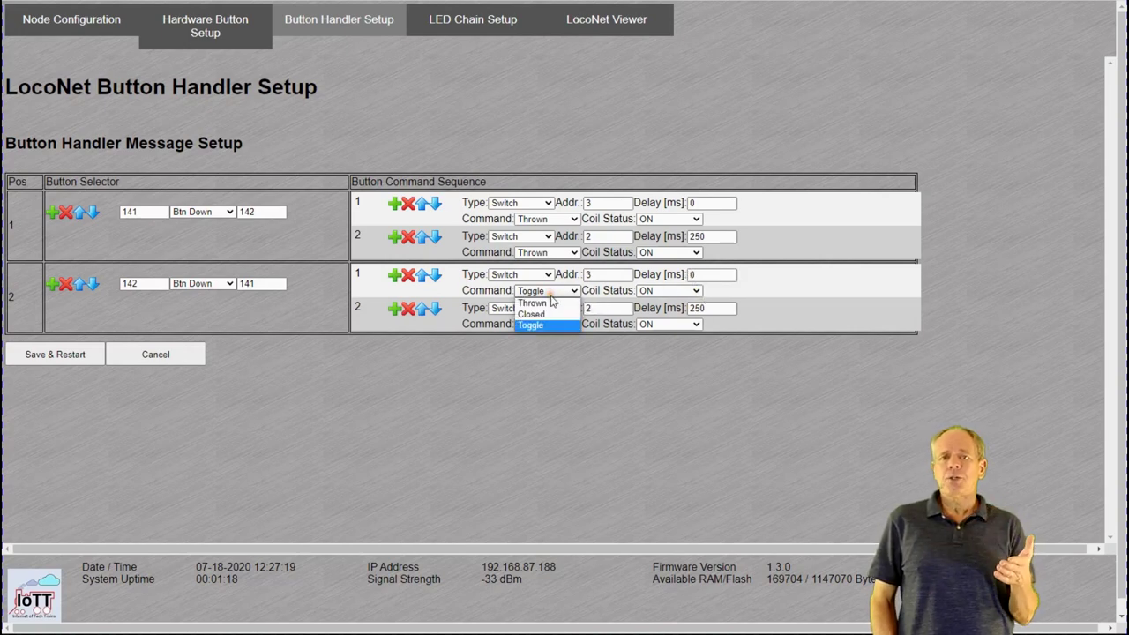
pyautogui.click(532, 314)
pyautogui.click(547, 324)
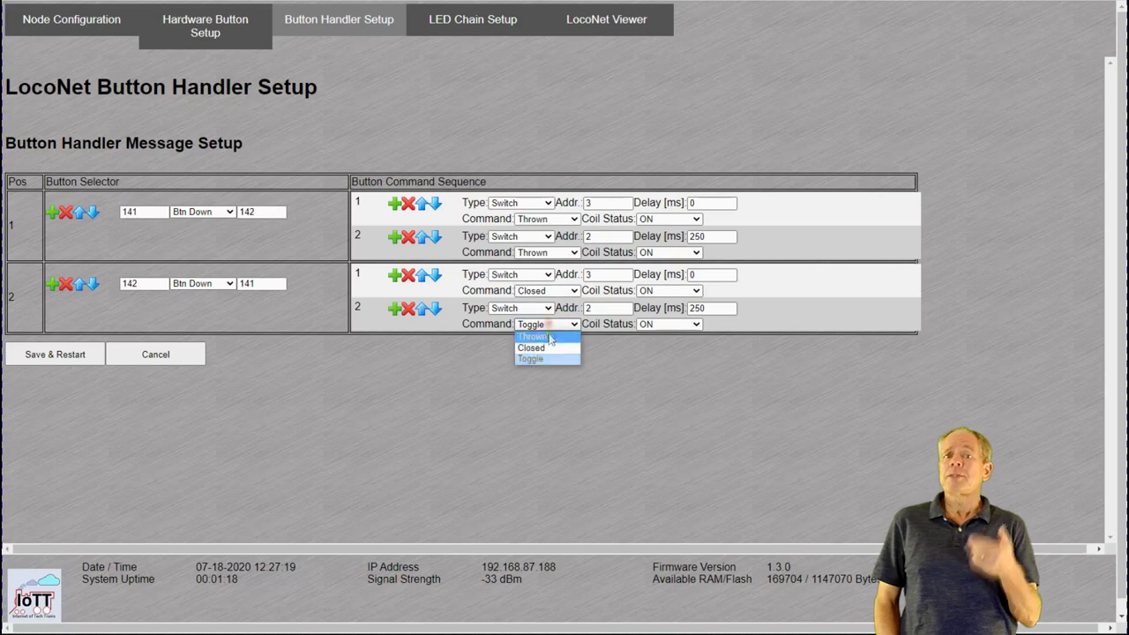